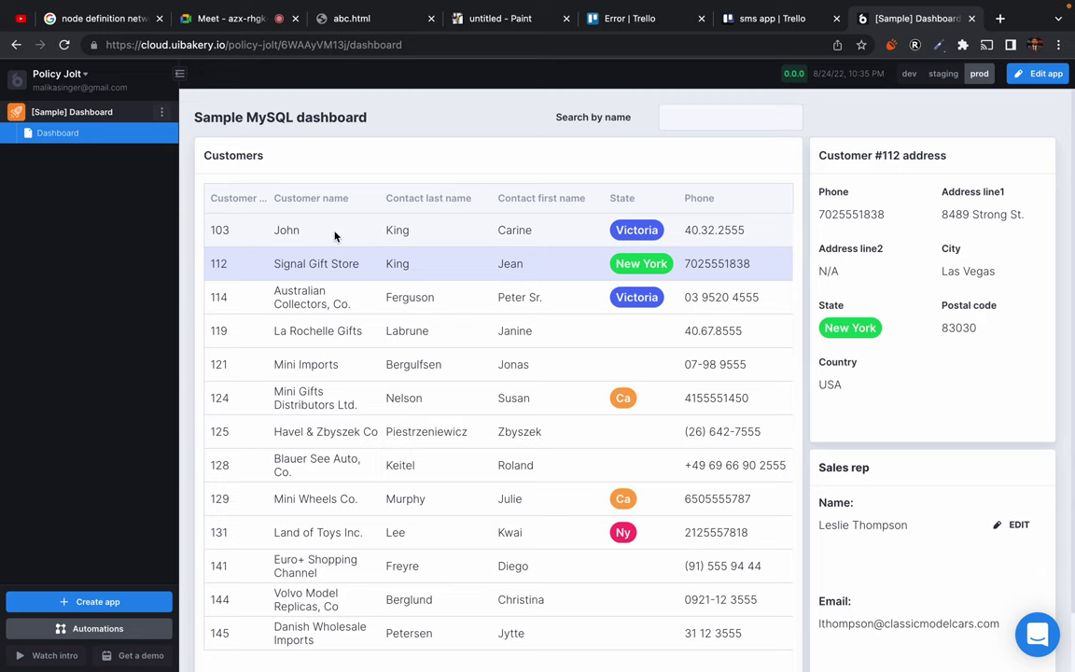
- Create an app named "my new app" from the Blank template
scroll(335, 235, "down", 2)
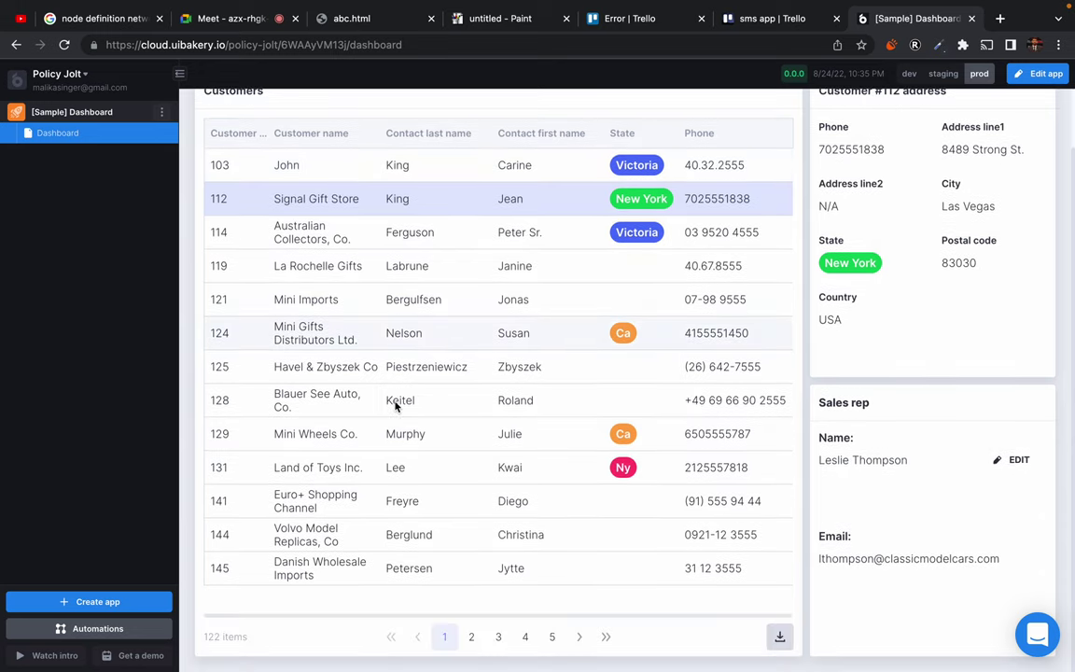
scroll(396, 403, "up", 2)
left_click(82, 601)
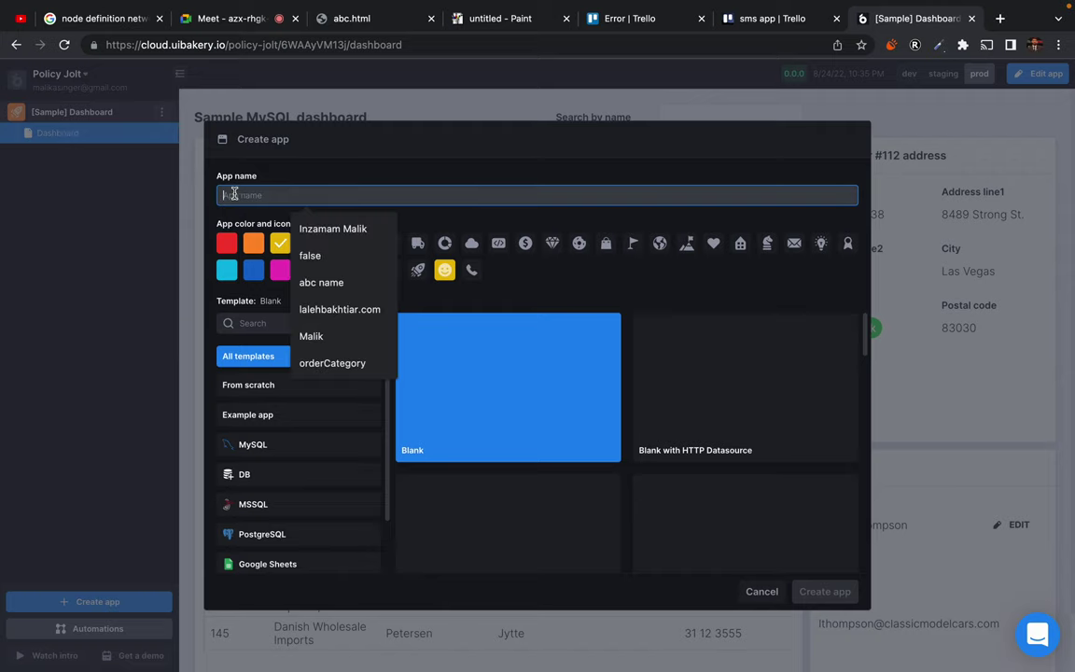
type("my new app")
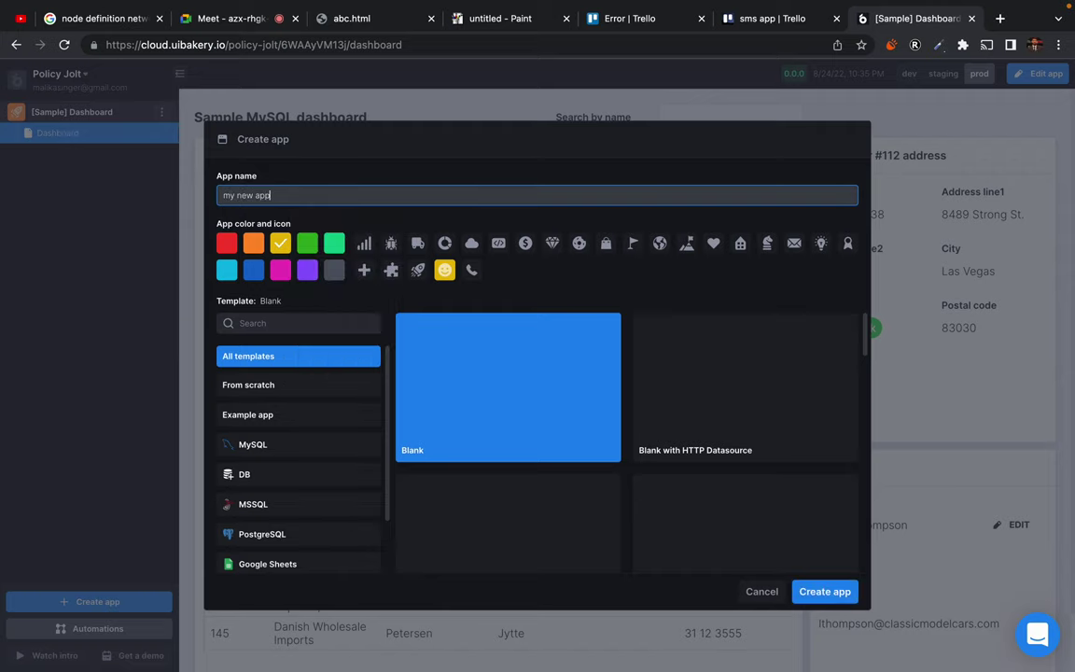
key("Return")
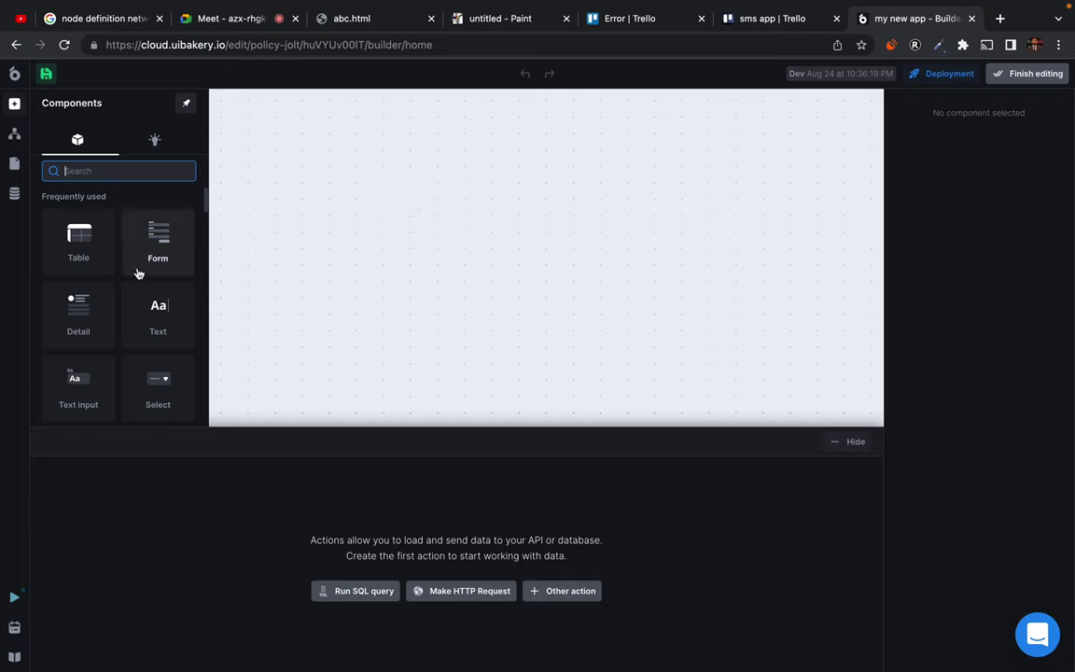
- Add a Detail component from the data display group to the middle of the empty canvas
scroll(137, 273, "down", 4)
scroll(137, 273, "up", 4)
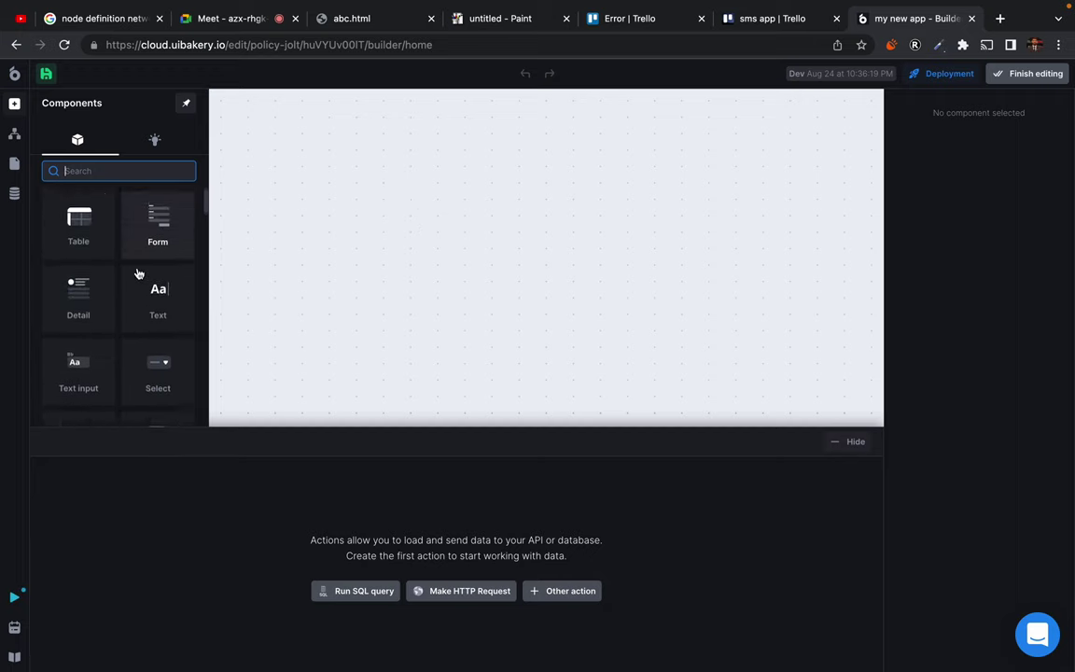
scroll(175, 331, "down", 5)
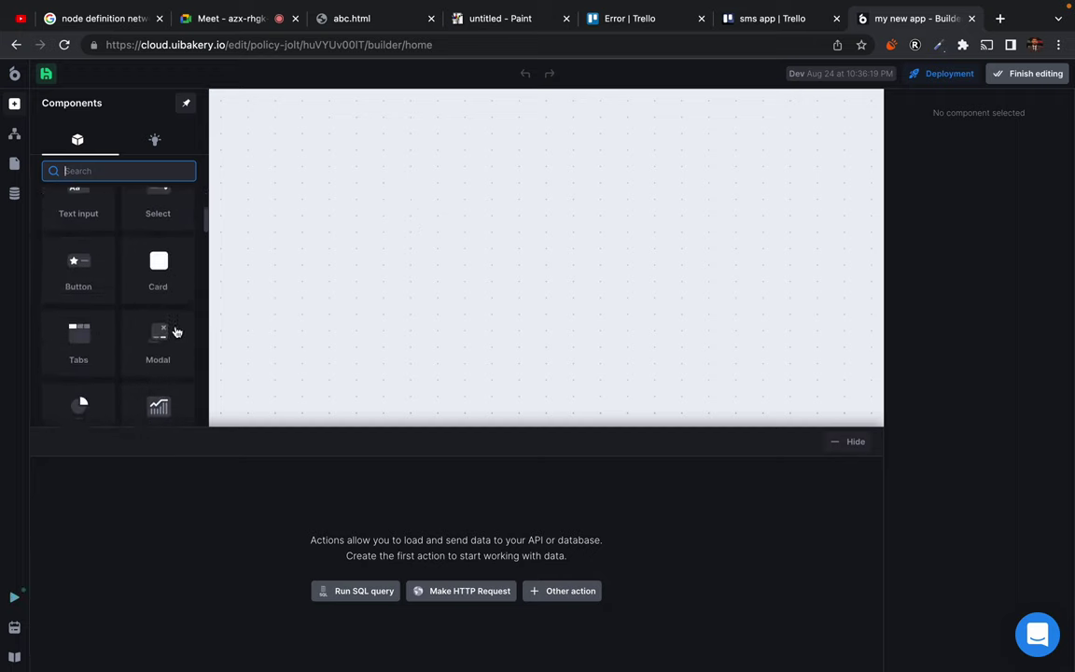
scroll(176, 331, "down", 2)
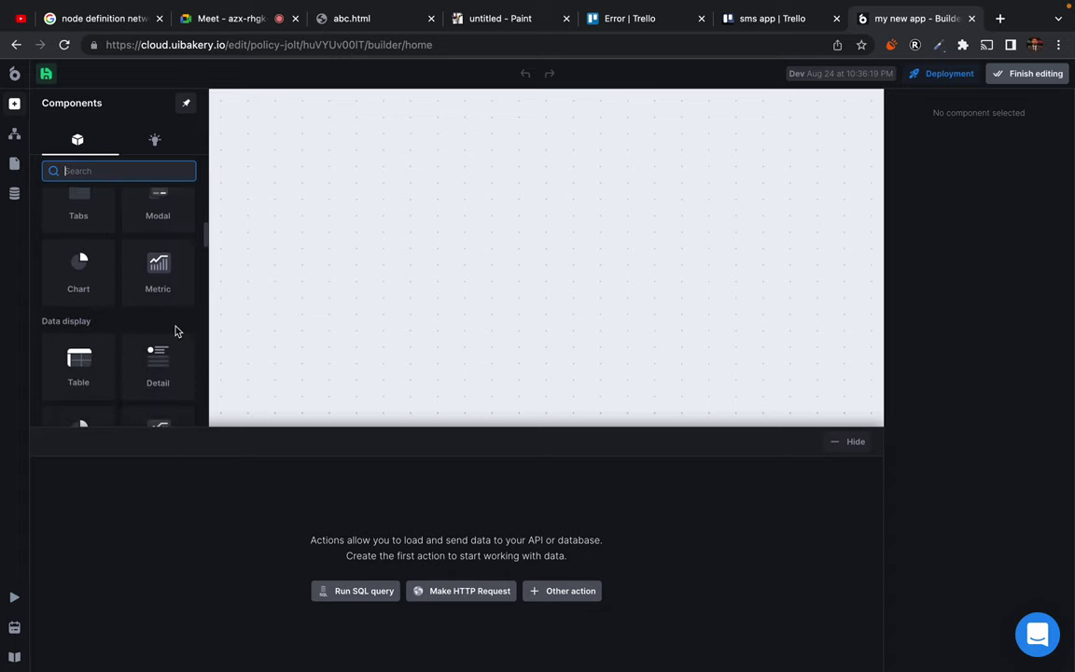
scroll(90, 403, "down", 1)
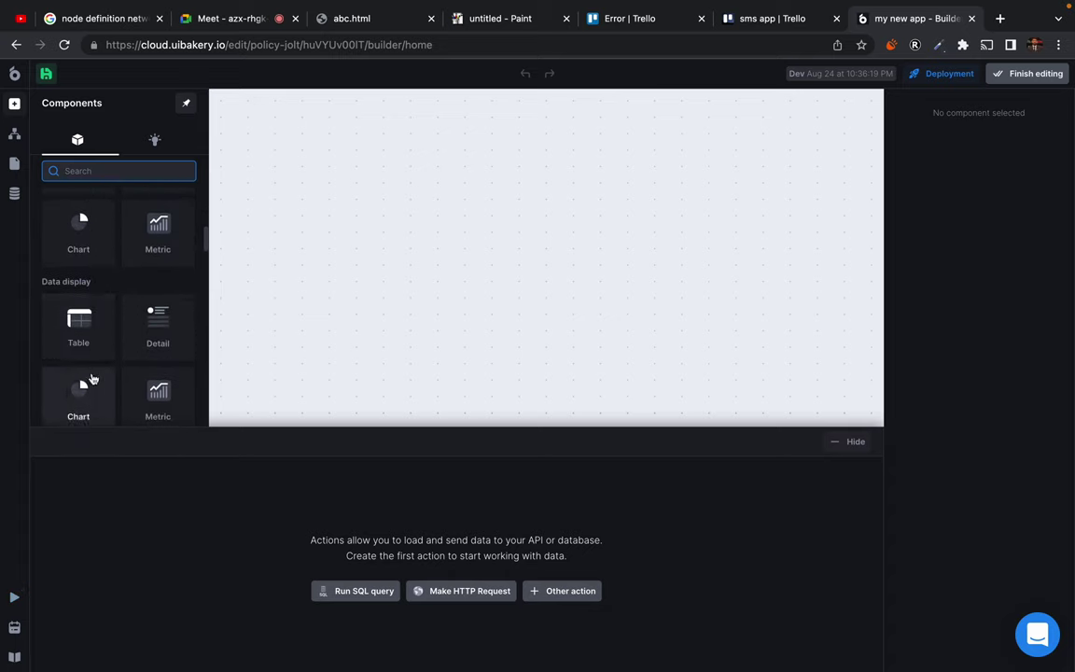
left_click(138, 295)
left_click_drag(289, 159, 479, 197)
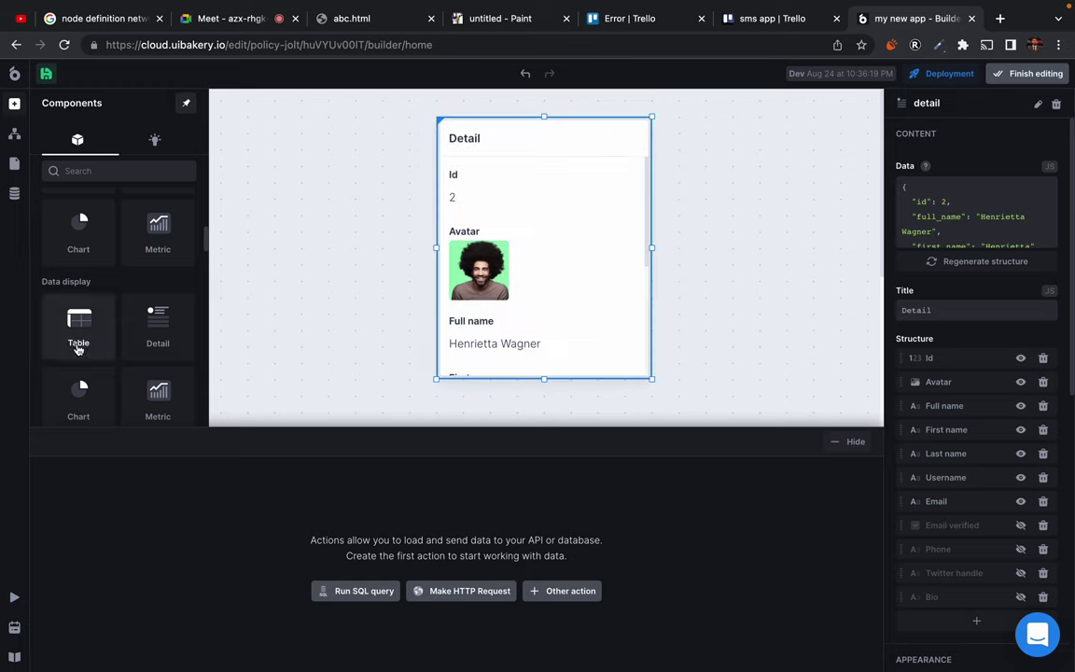
- Add a Chart component on the left side of the canvas and select it
scroll(77, 352, "down", 1)
left_click_drag(79, 352, 275, 184)
left_click_drag(381, 182, 285, 188)
left_click(557, 228)
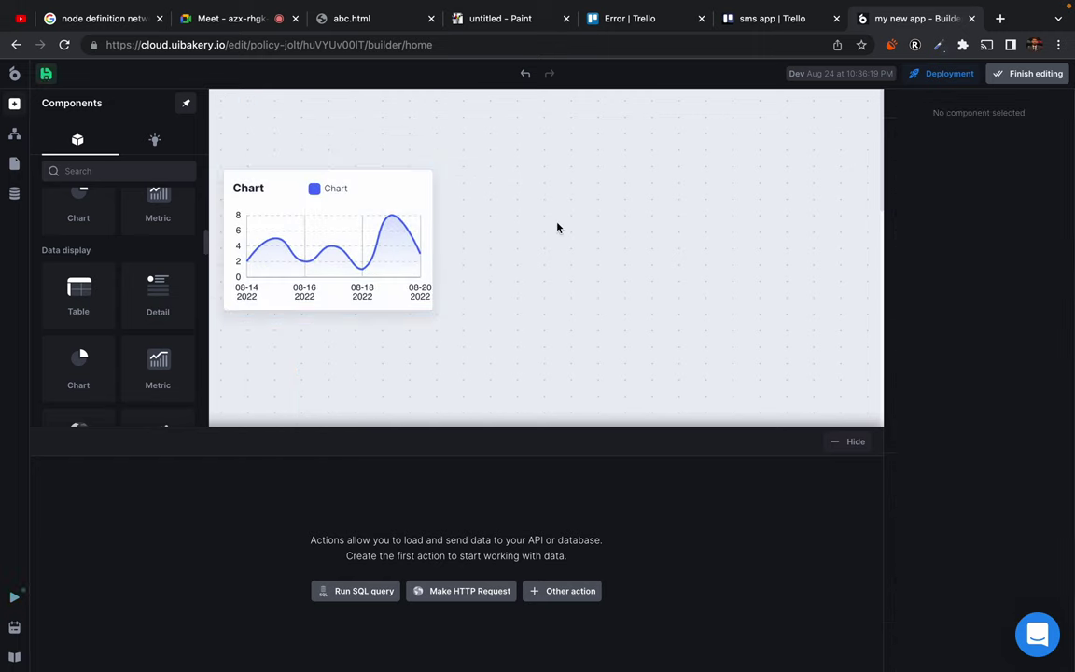
left_click(301, 252)
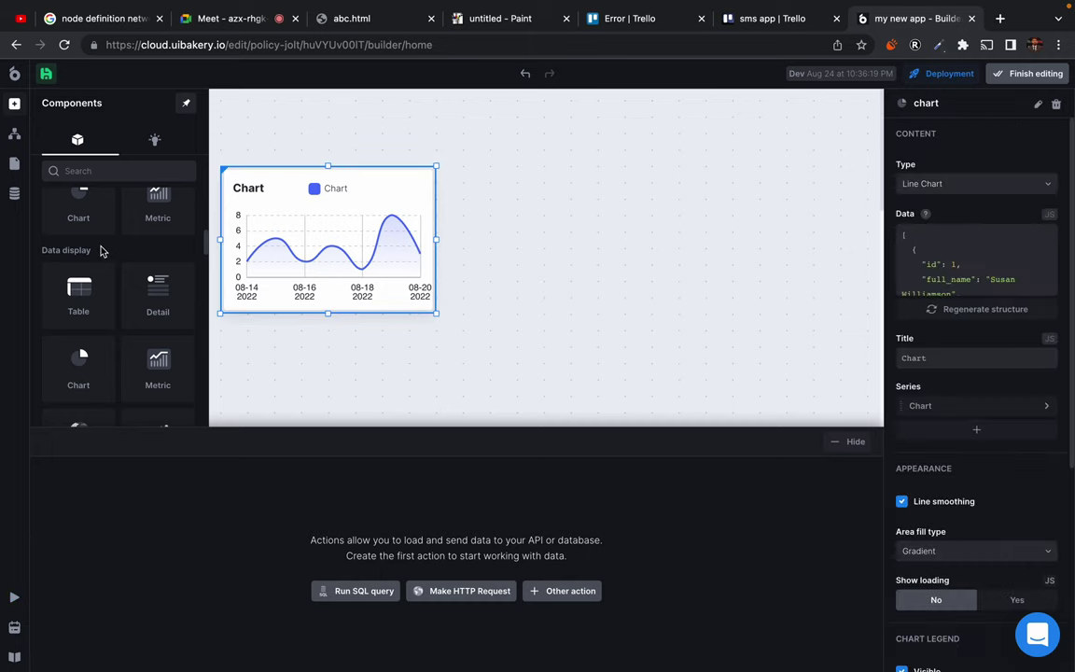
- Add a second Detail component beside the chart and extend its lower edge to make it taller
left_click(140, 280)
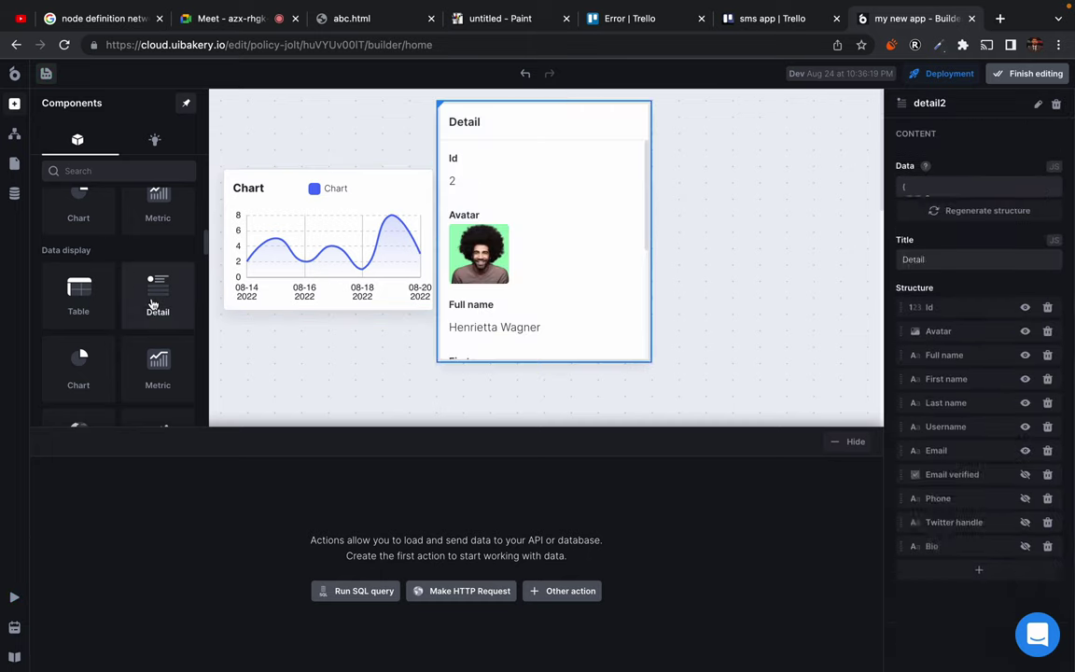
mouse_move(542, 99)
left_mouse_down()
mouse_move(550, 184)
mouse_move(542, 84)
mouse_move(542, 100)
left_mouse_up()
scroll(547, 224, "down", 3)
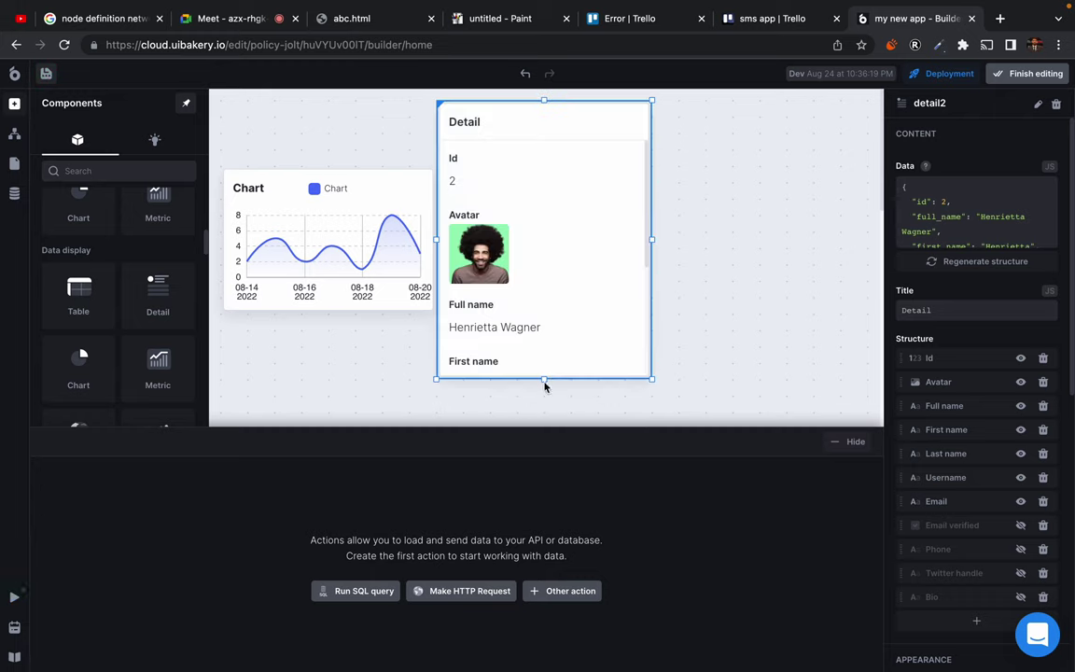
left_click_drag(544, 379, 546, 443)
scroll(545, 286, "down", 3)
scroll(545, 287, "up", 3)
scroll(672, 166, "up", 1)
scroll(672, 167, "down", 10)
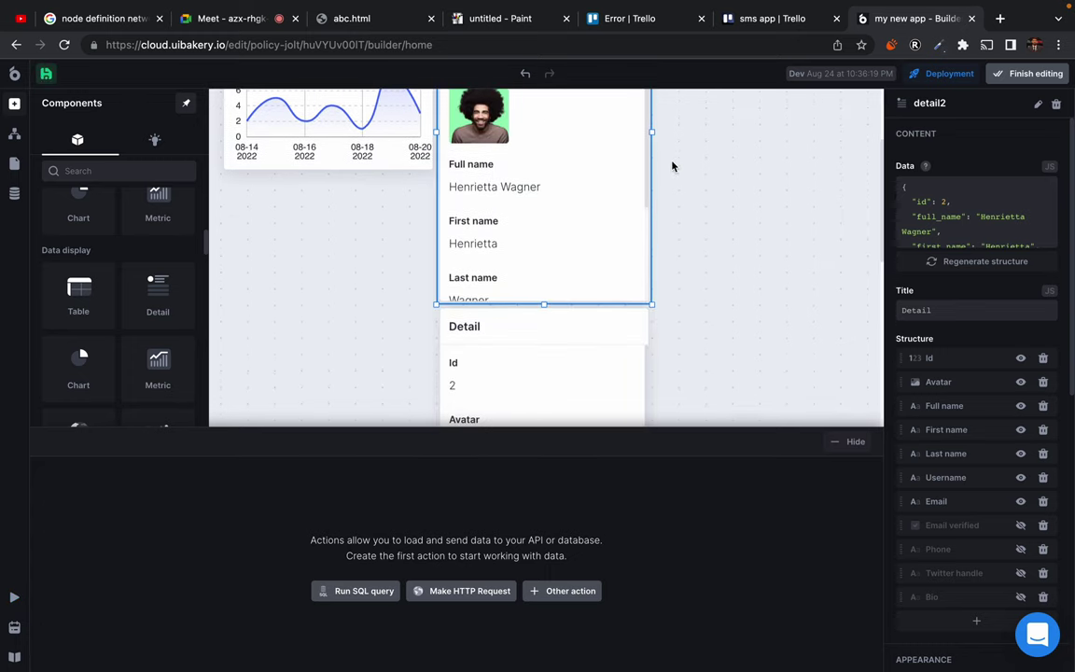
- Move the first Detail component to the right of the taller one and align the chart with the tops of both
scroll(672, 166, "up", 8)
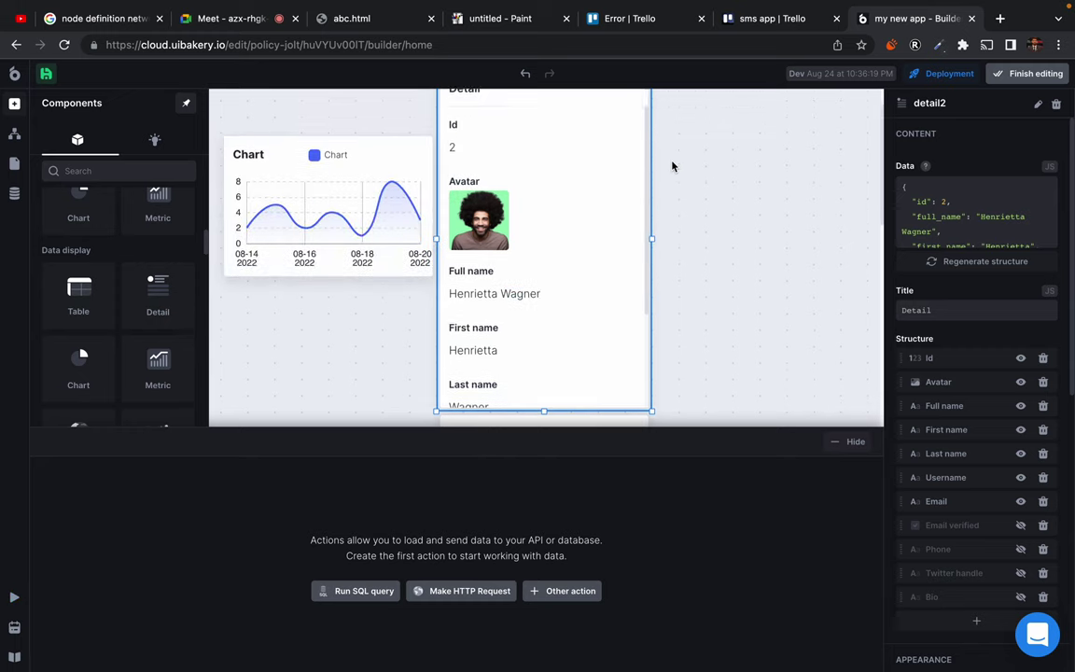
scroll(674, 168, "down", 5)
left_click_drag(543, 254, 746, 135)
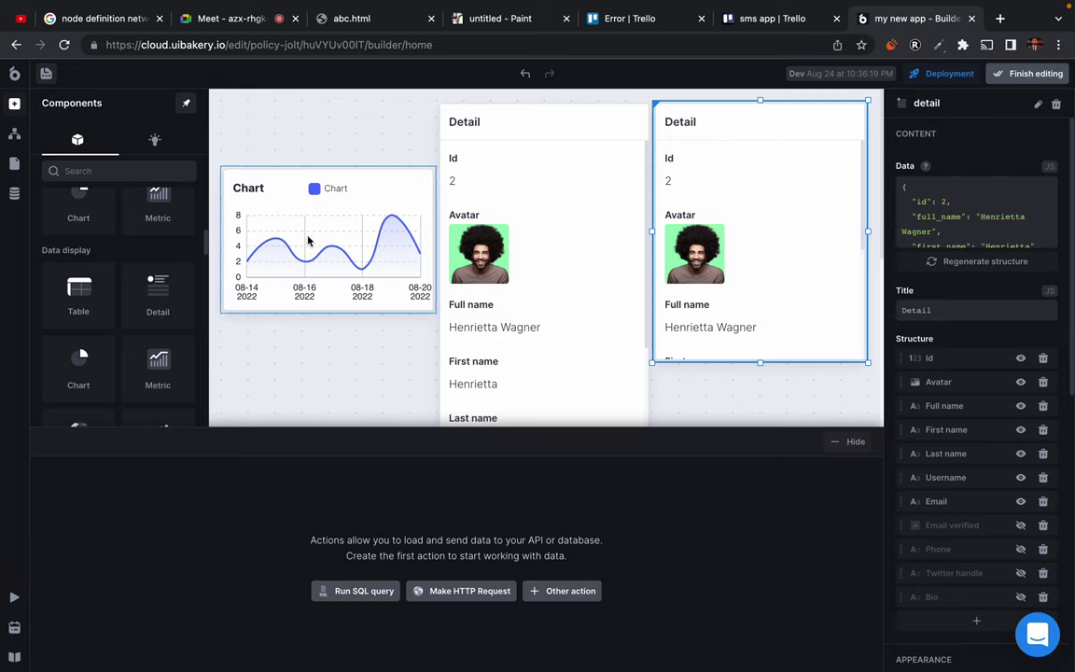
left_click_drag(283, 213, 313, 166)
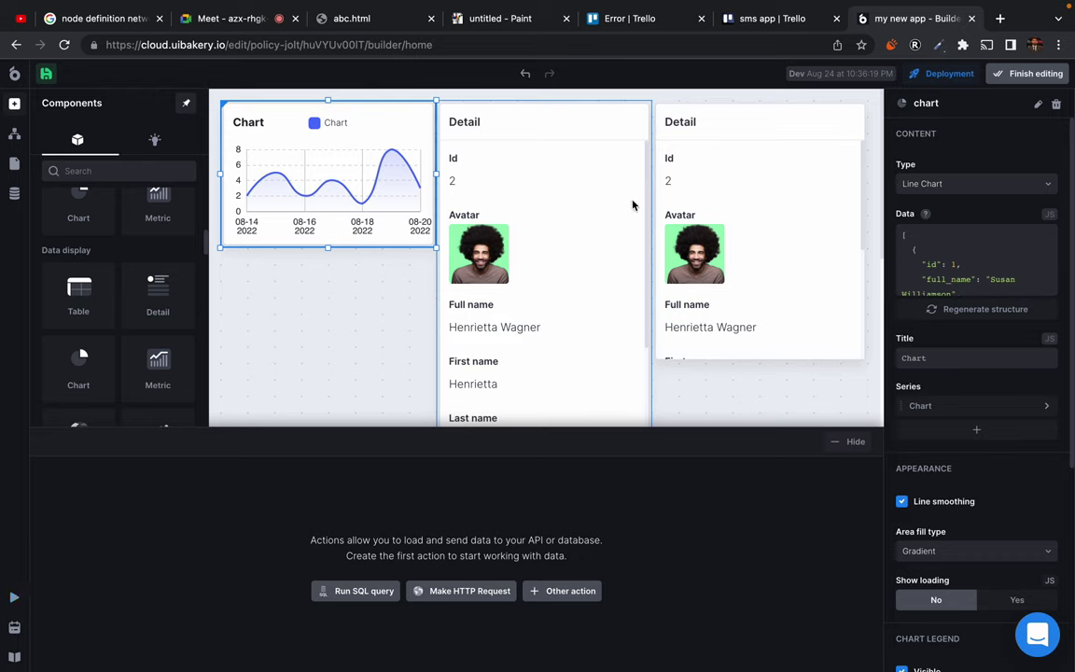
- Add a Button component directly below the chart and set its text to "More details"
scroll(109, 280, "up", 5)
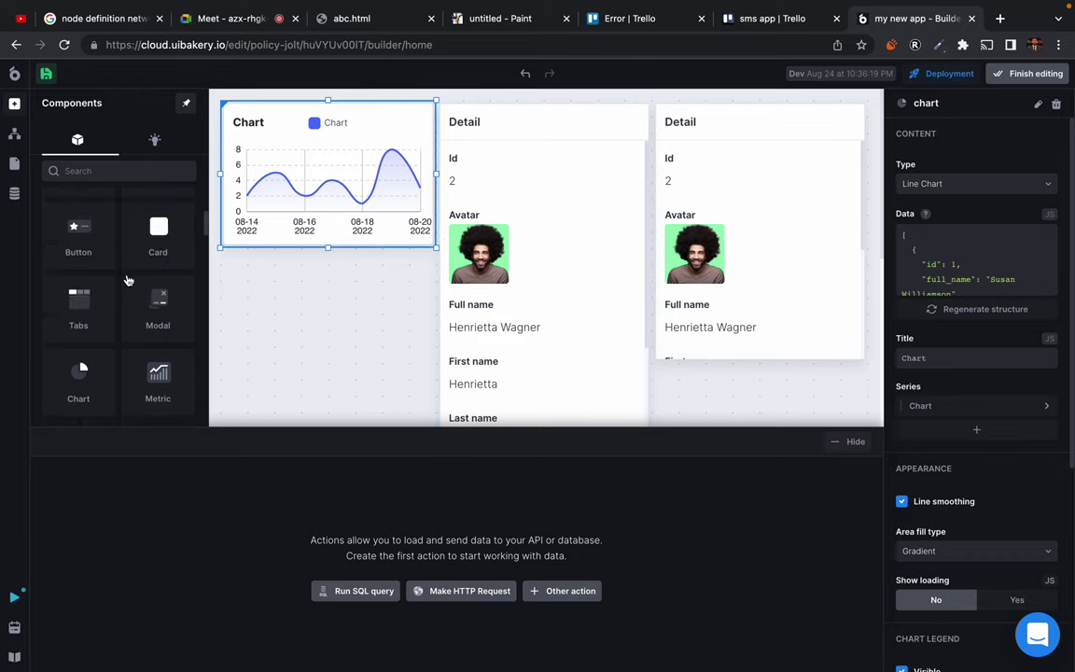
left_click(67, 316)
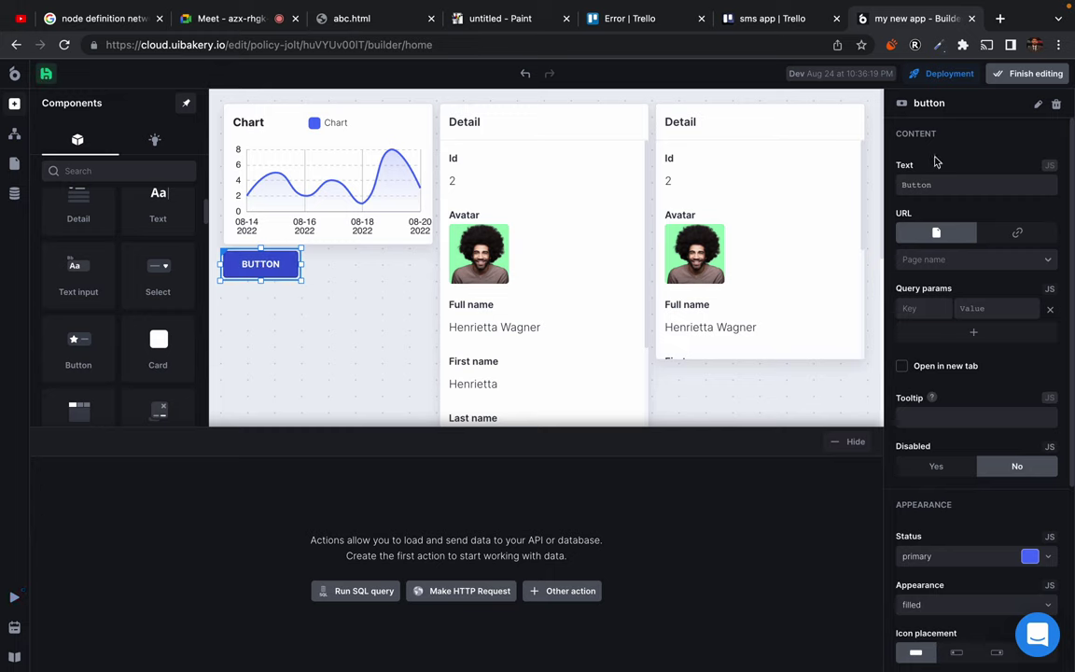
double_click(924, 186)
type("lo")
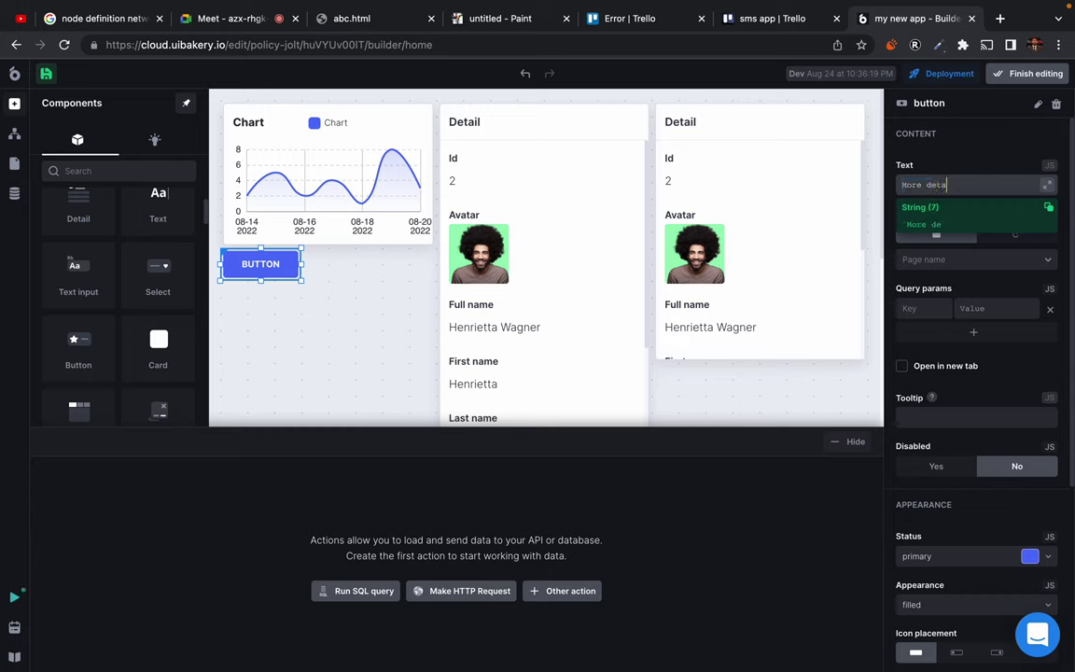
type("re details")
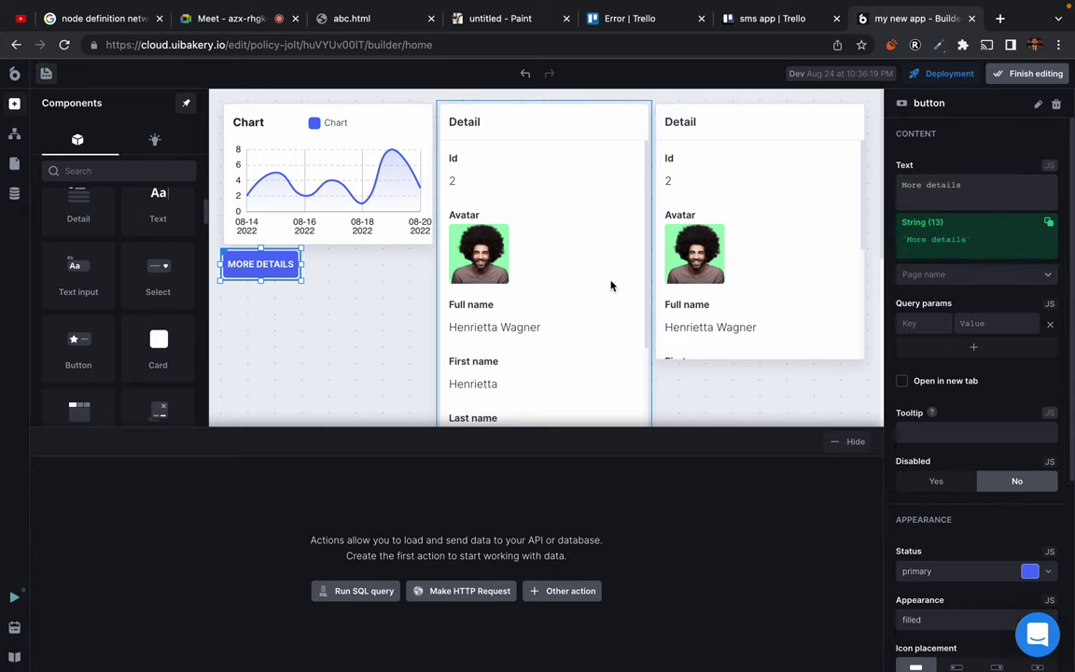
left_click(299, 342)
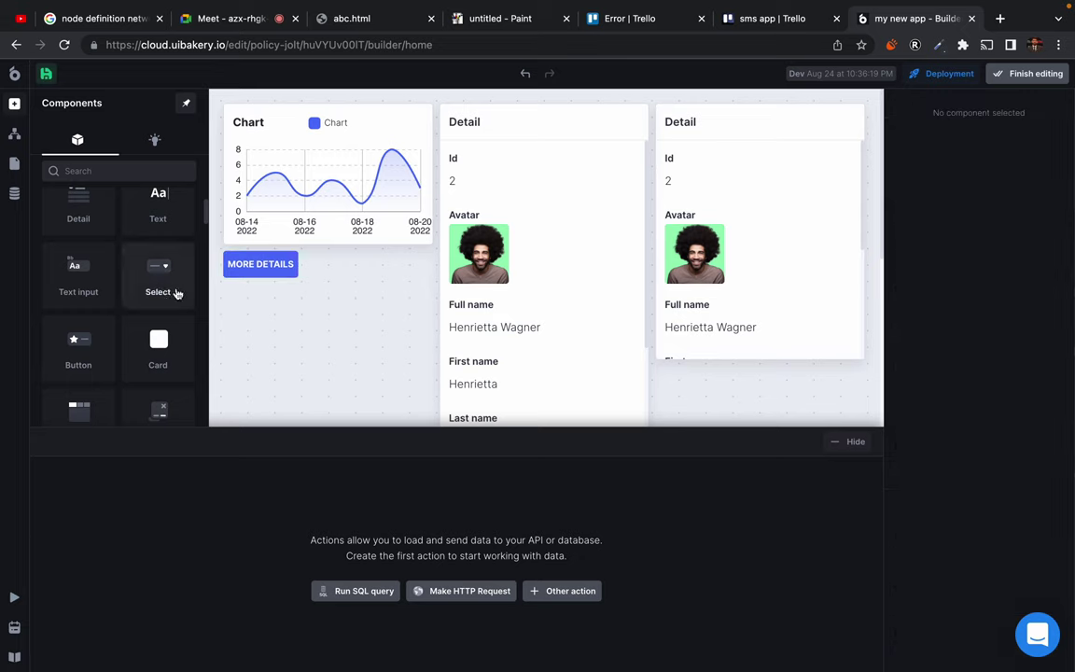
left_click_drag(157, 271, 369, 265)
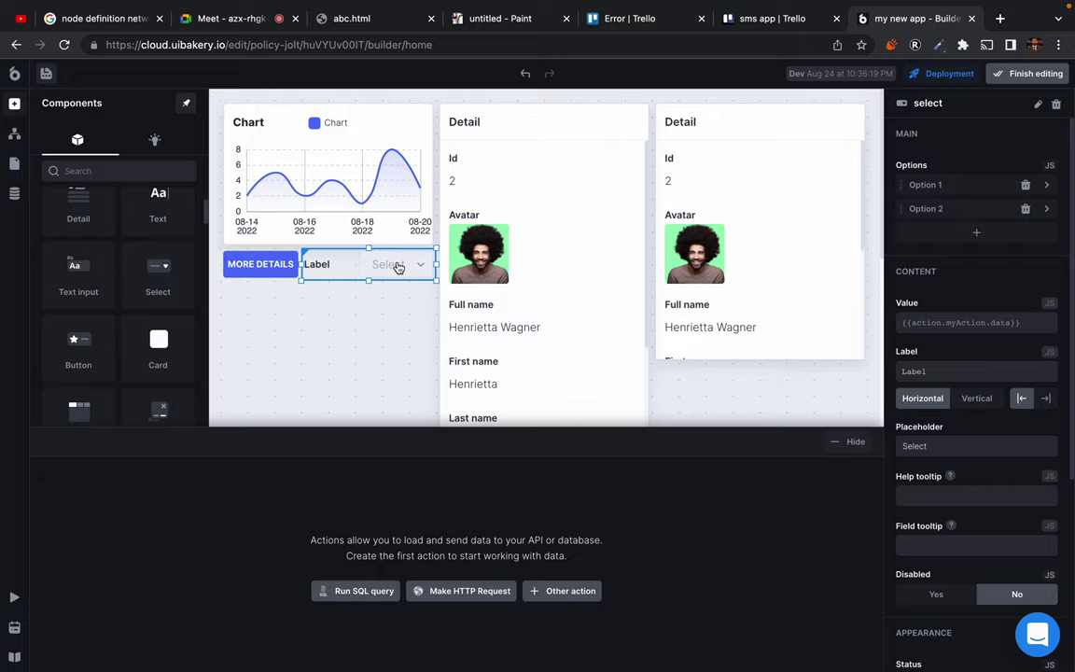
key("Delete")
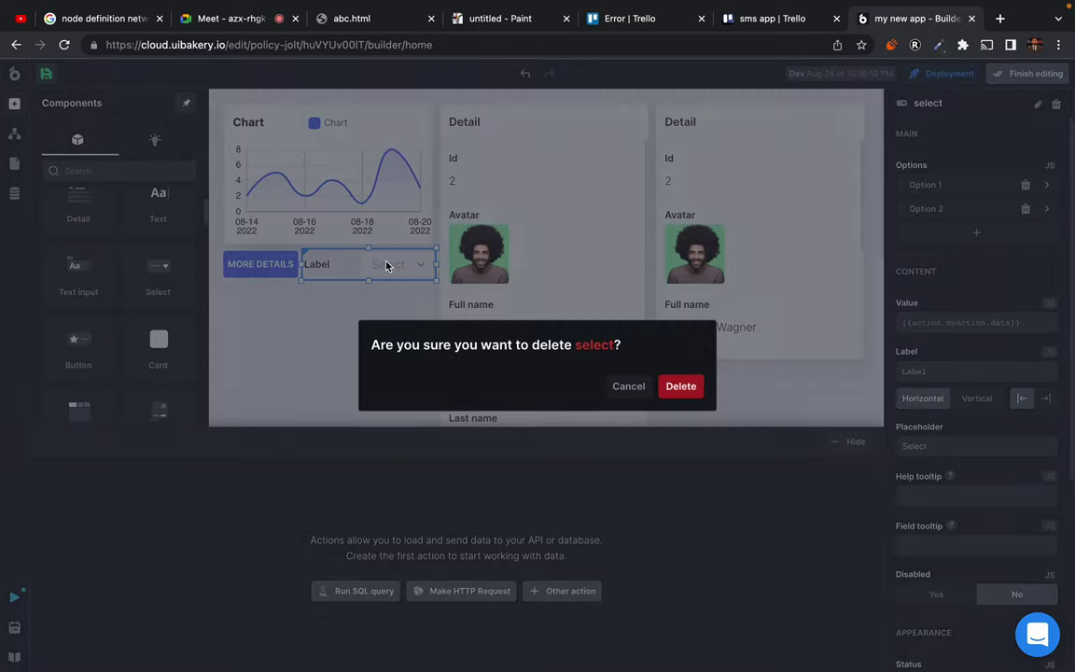
left_click(705, 385)
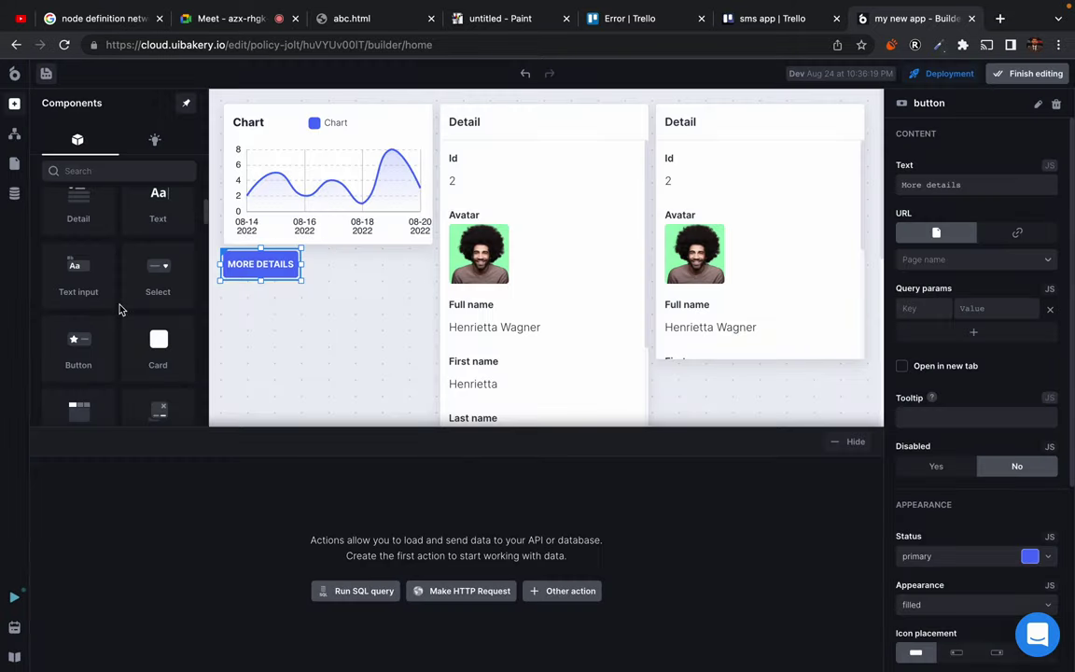
- Look through the available data display, form input and text components in the library
scroll(119, 310, "down", 3)
scroll(121, 307, "down", 2)
scroll(132, 365, "down", 5)
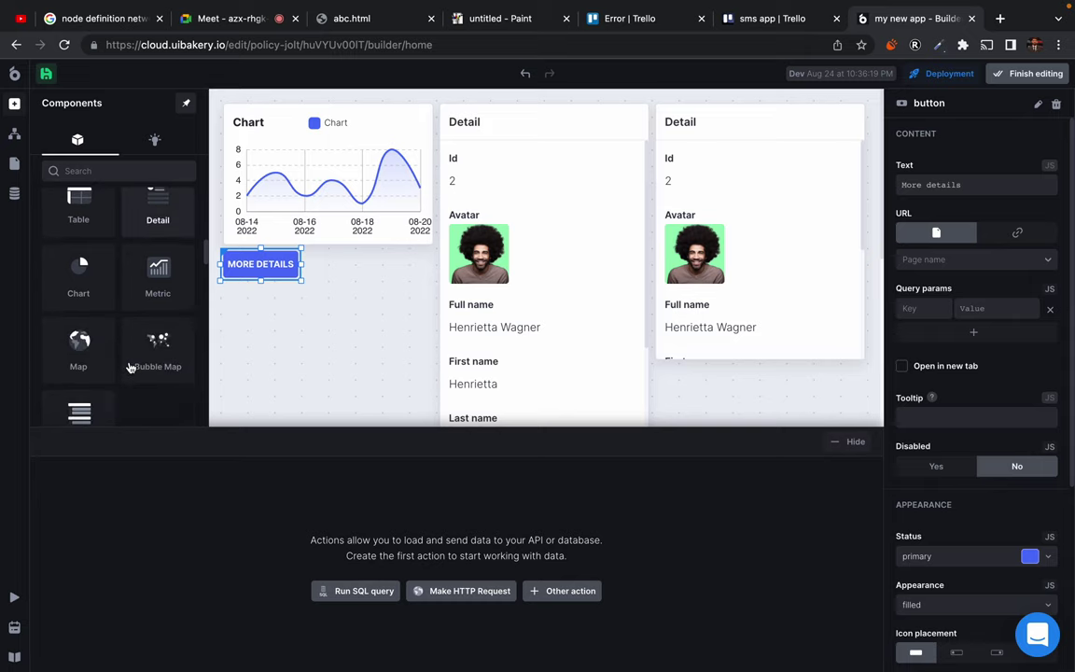
scroll(130, 367, "down", 3)
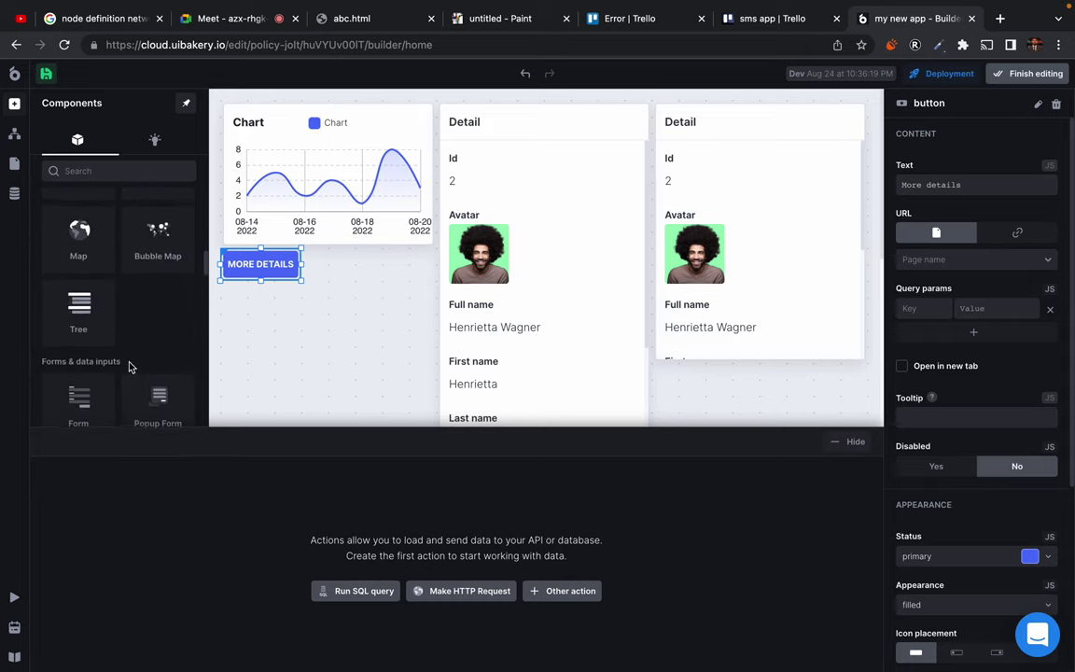
scroll(130, 367, "down", 4)
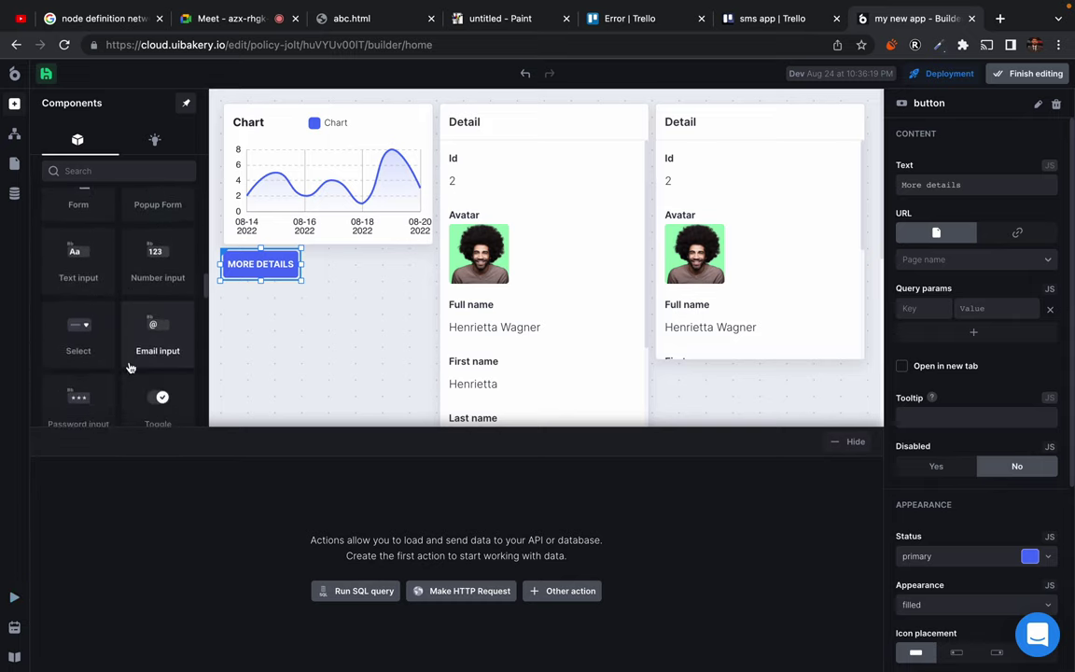
scroll(130, 367, "down", 3)
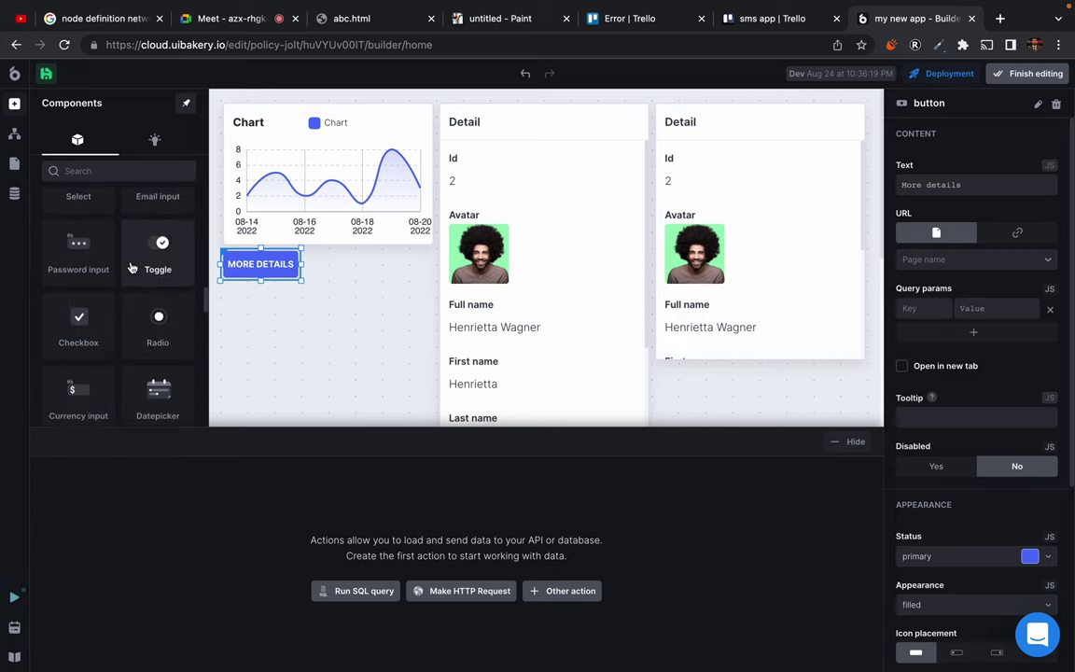
scroll(130, 267, "down", 4)
scroll(131, 268, "down", 3)
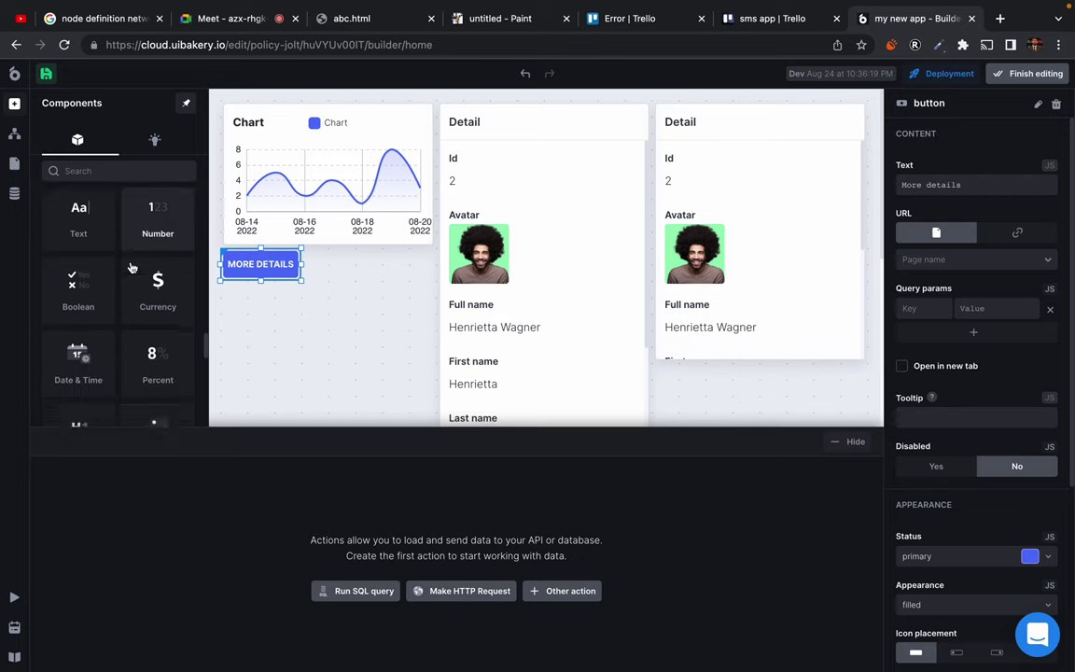
- Search the components for "image" and place an Image component below the More details button
left_click(84, 166)
type("image")
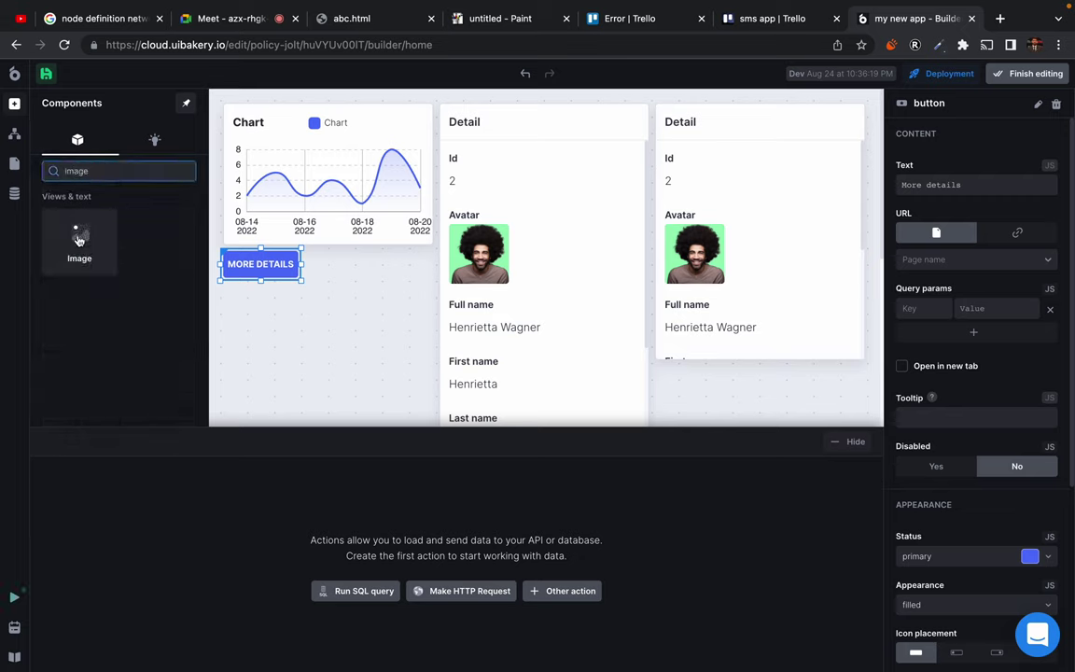
left_click_drag(79, 238, 433, 420)
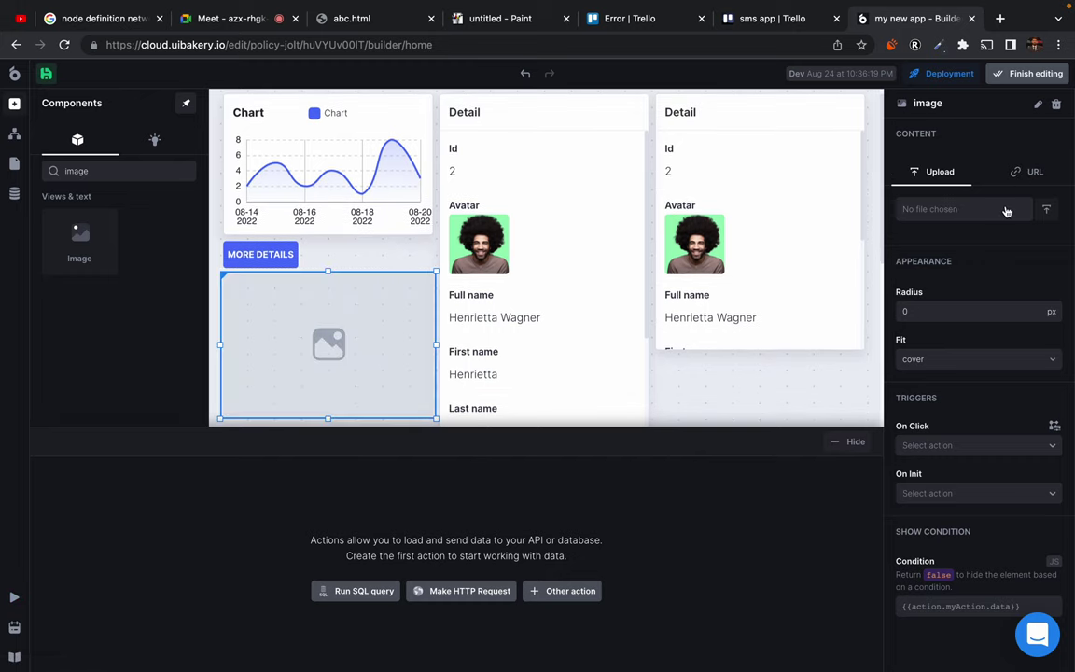
- Search this Mac for "profile" and upload profile.jpg into the Image component
left_click(930, 210)
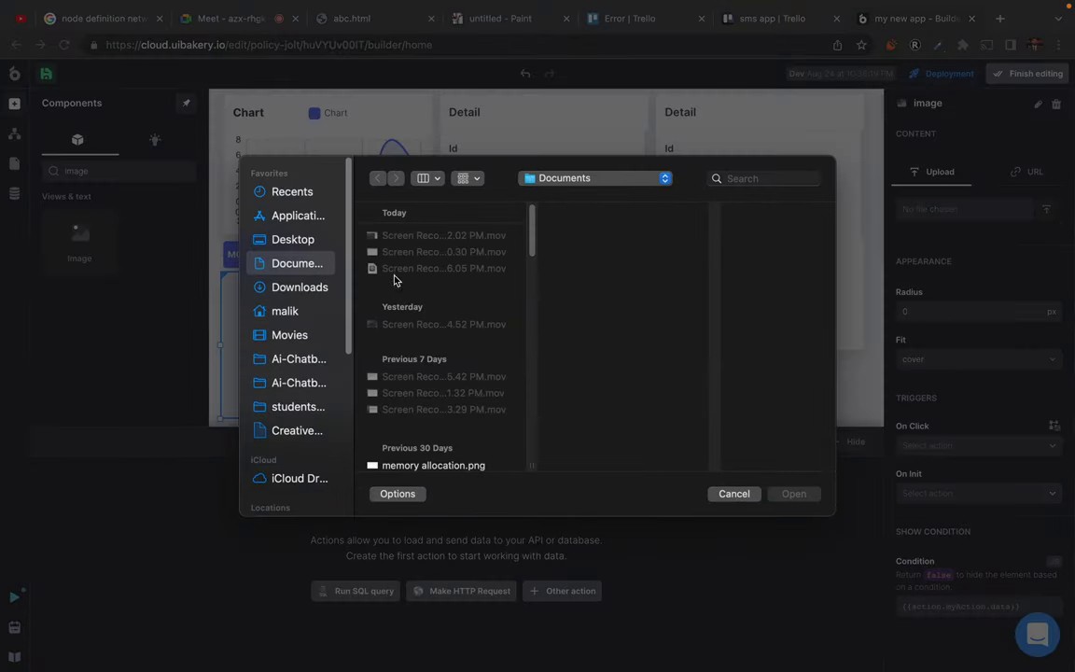
left_click(280, 287)
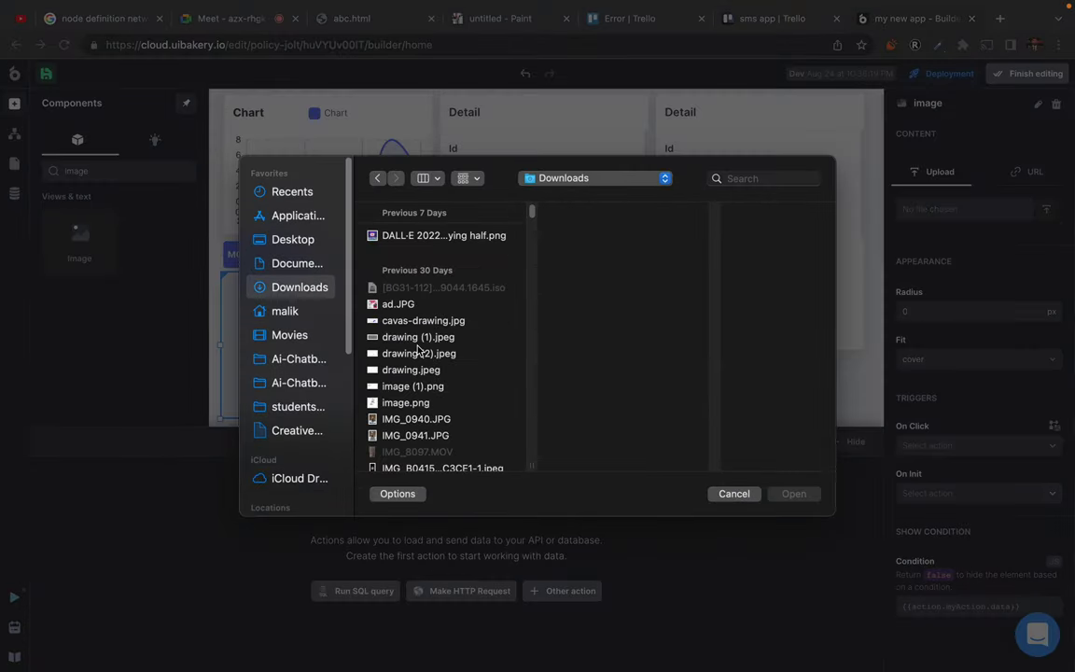
left_click(756, 179)
type("profile")
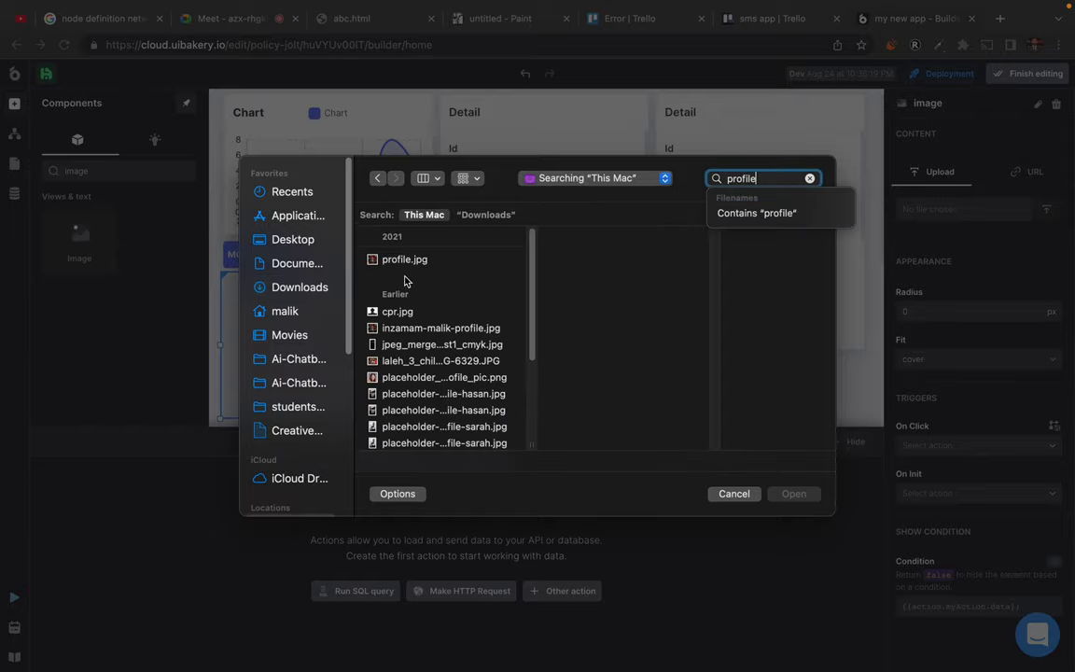
double_click(404, 260)
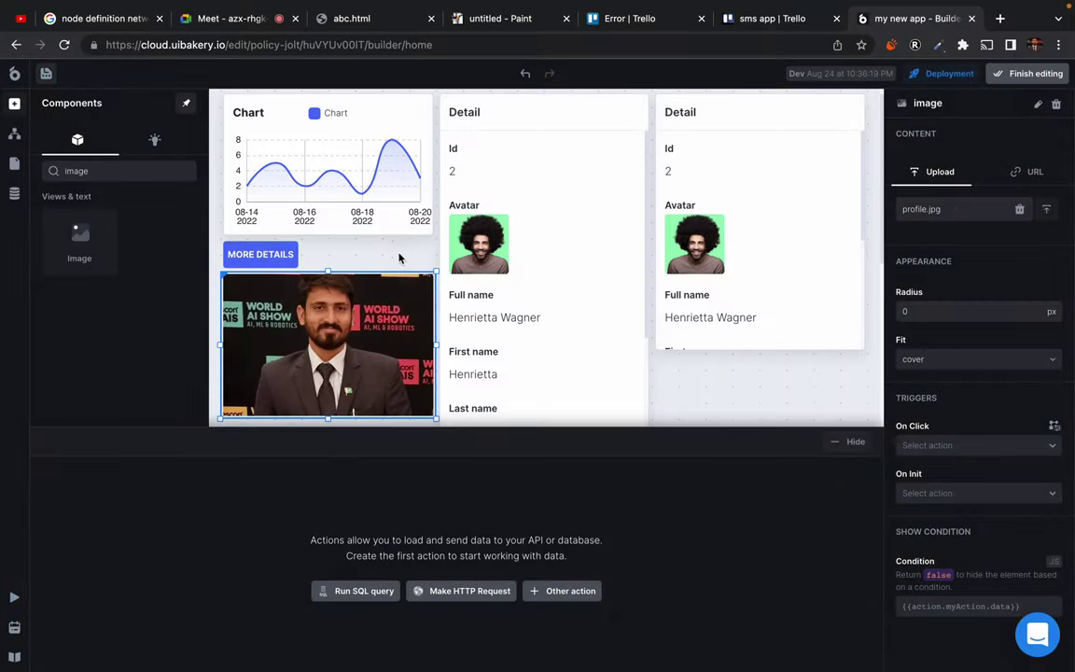
left_click(765, 390)
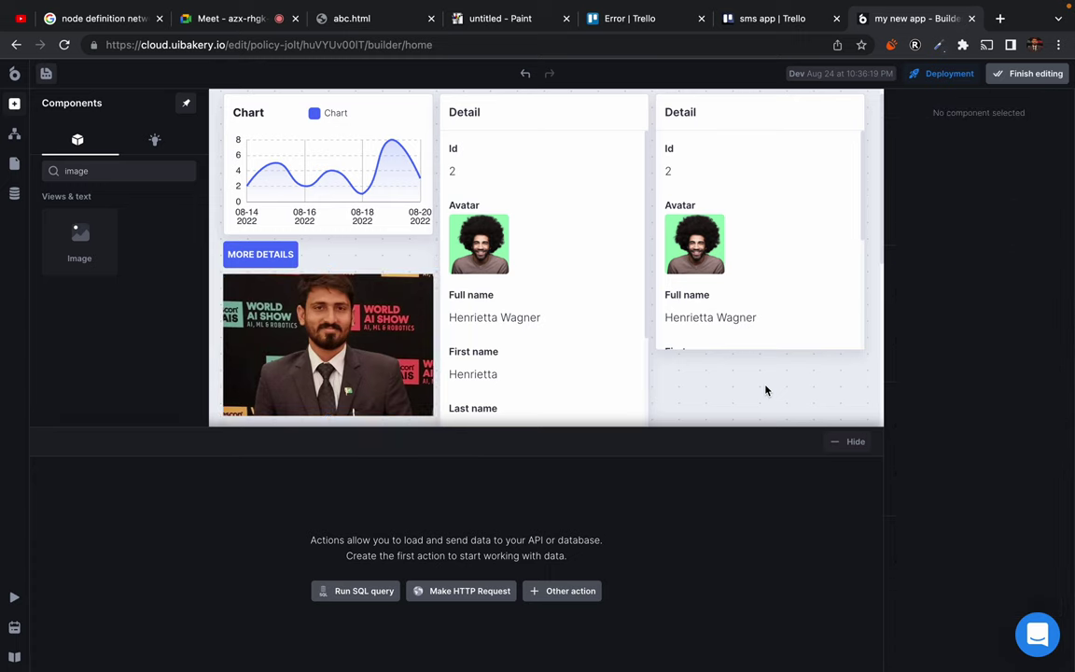
- Make the image taller and shrink it to a roughly square shape, narrower than the chart
left_click(327, 305)
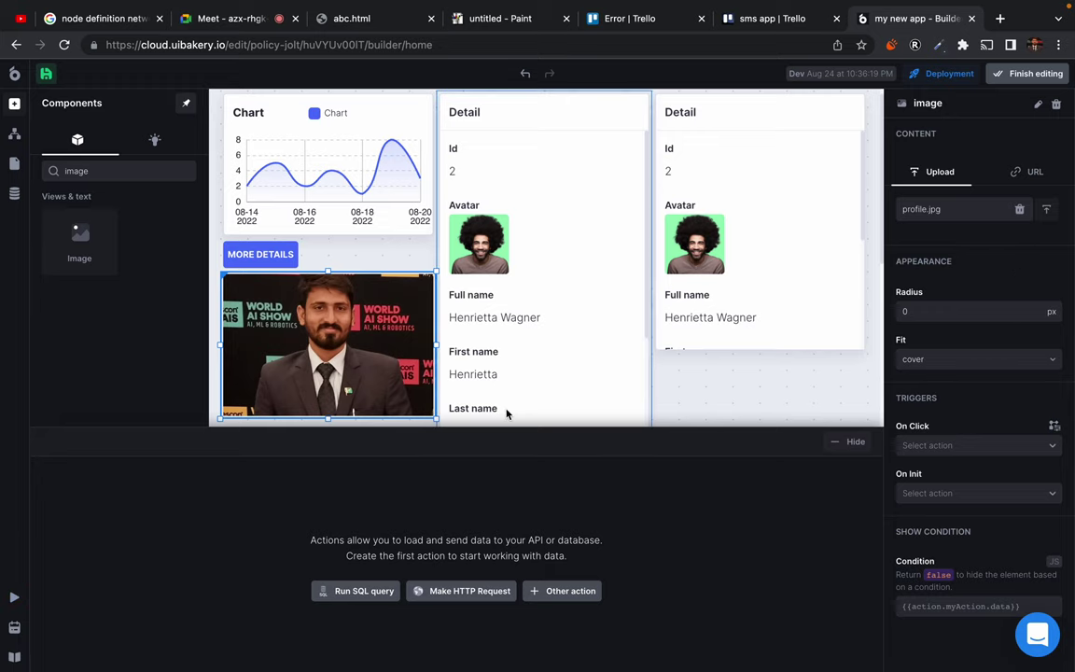
scroll(506, 412, "down", 3)
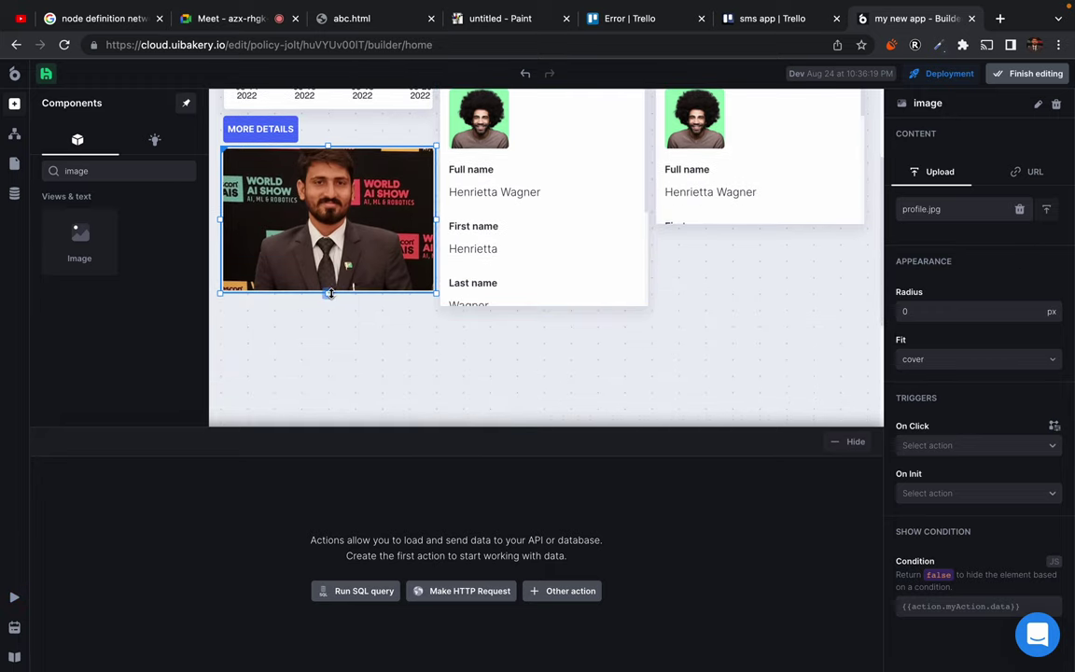
left_click_drag(330, 292, 340, 343)
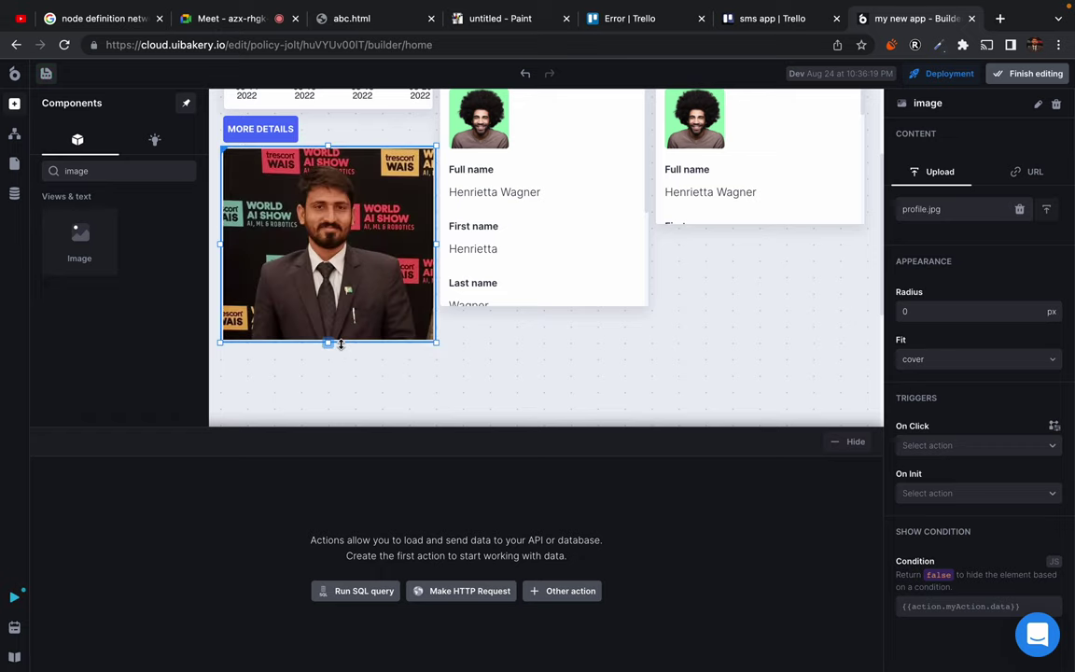
left_click_drag(436, 343, 381, 311)
left_click(432, 339)
scroll(444, 278, "up", 3)
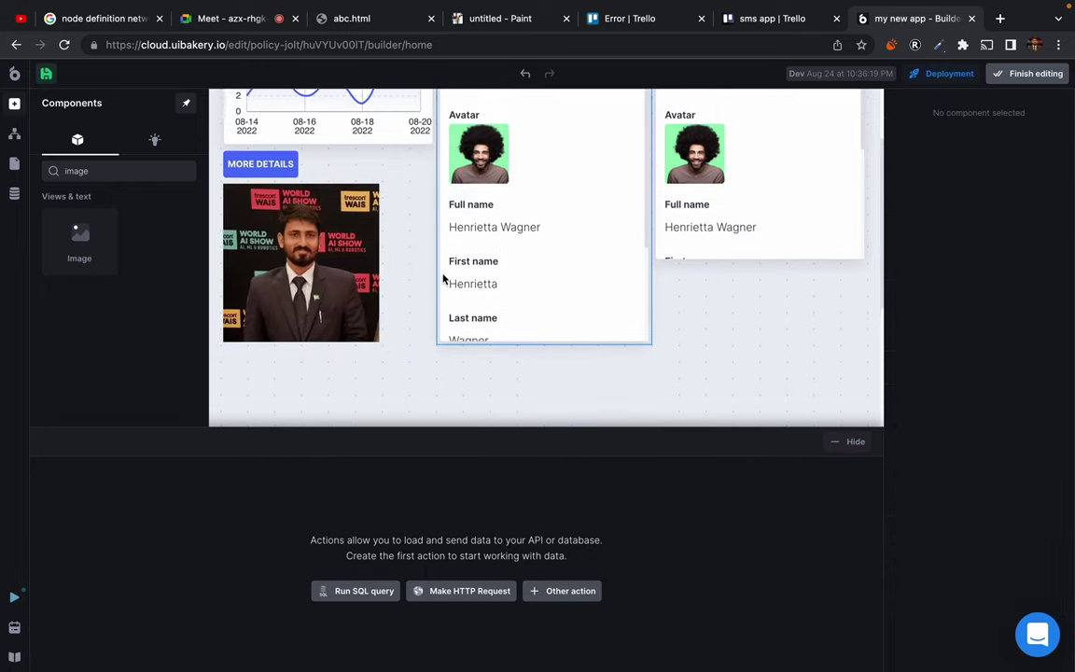
scroll(443, 278, "down", 3)
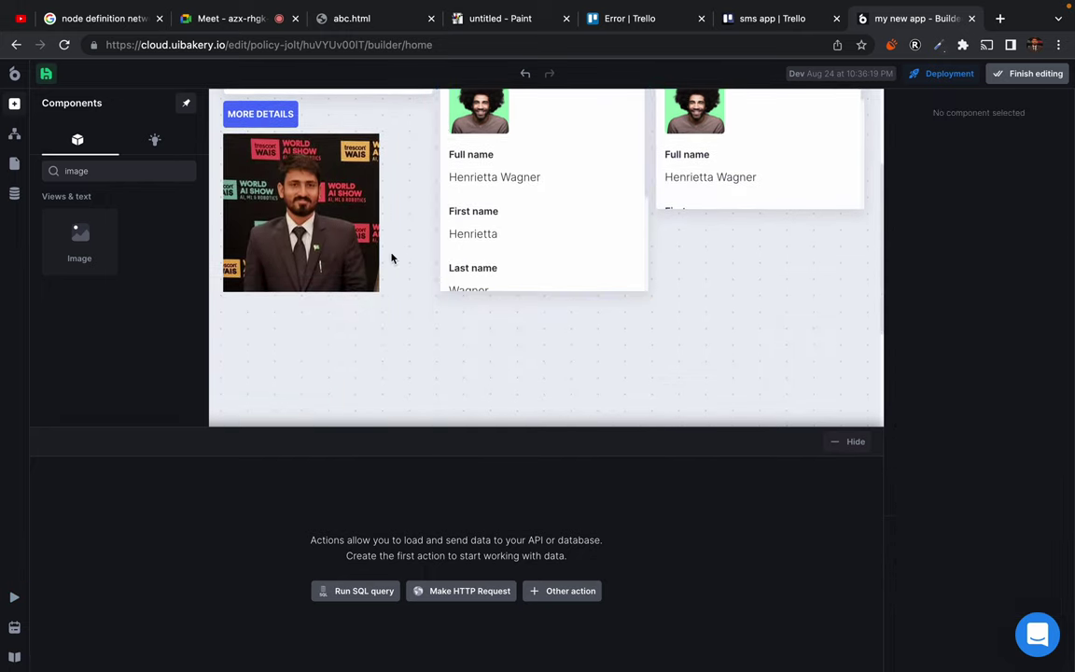
scroll(392, 258, "up", 2)
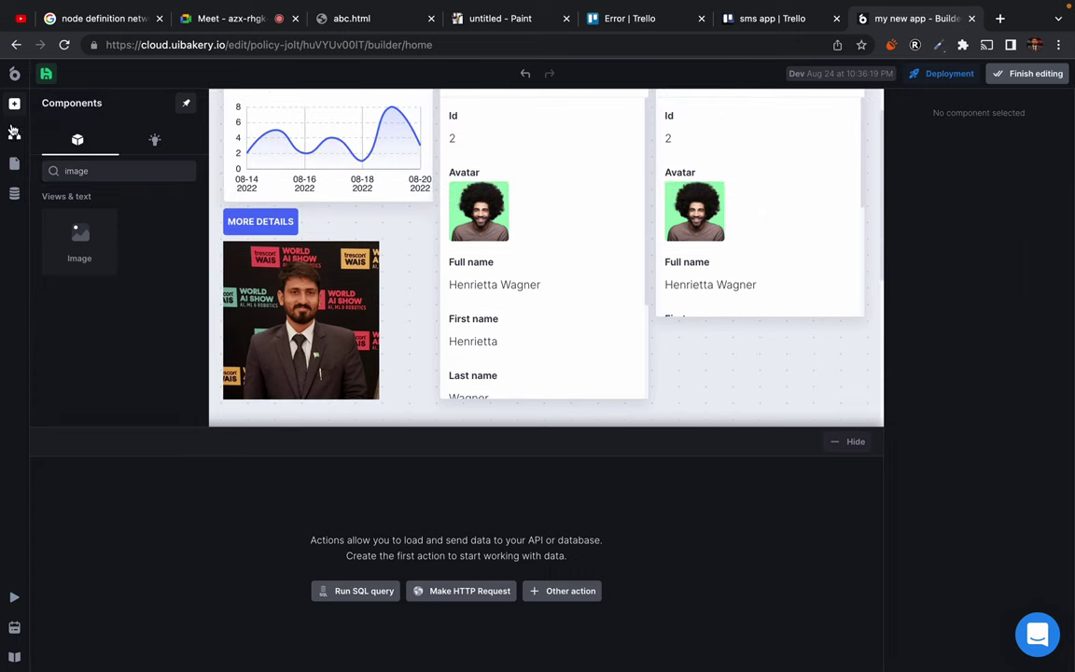
- Clear the component search and place a Table above the chart and taller Detail, spanning both and level with the bottom of the Detail beside it
left_click(61, 172)
key("BackSpace")
key("BackSpace")
key("BackSpace")
key("BackSpace")
key("BackSpace")
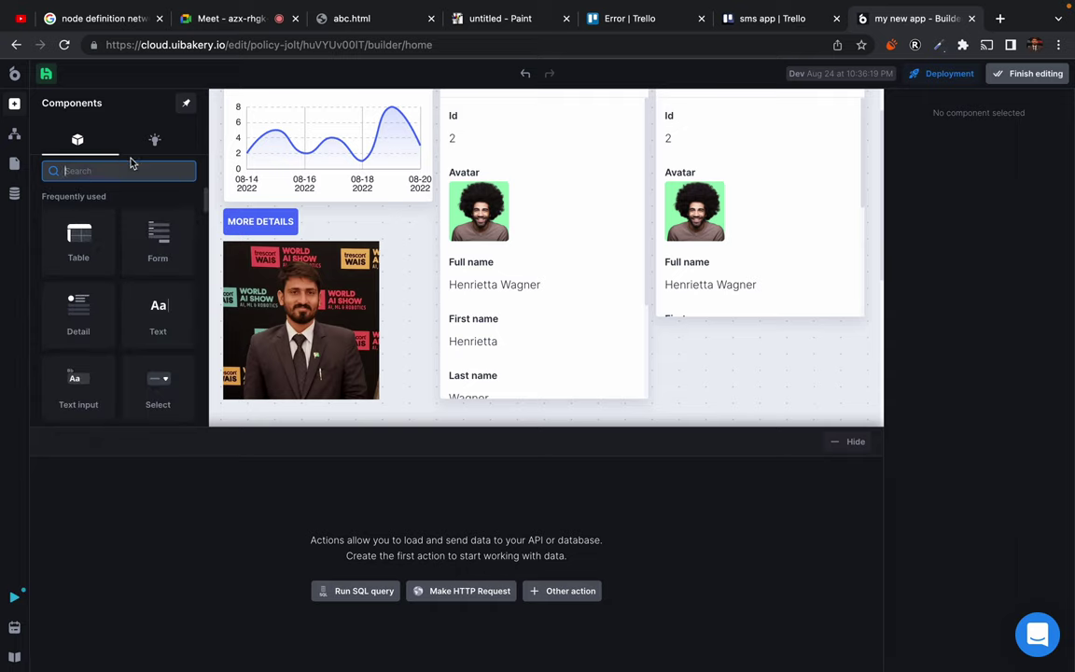
left_click(155, 140)
left_click(77, 140)
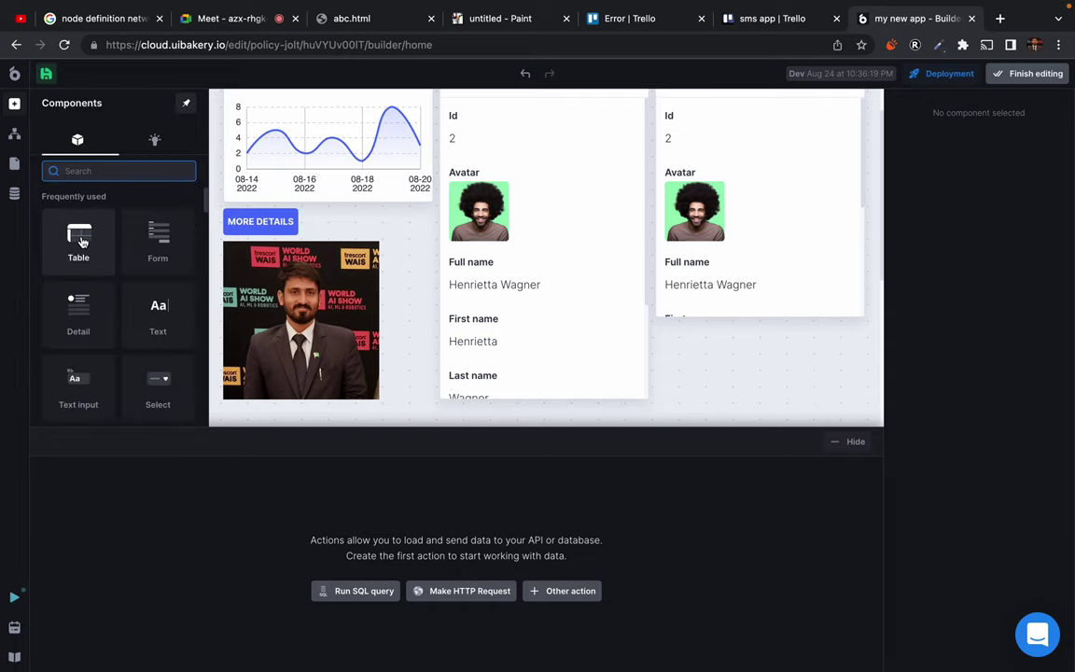
left_click_drag(82, 241, 351, 177)
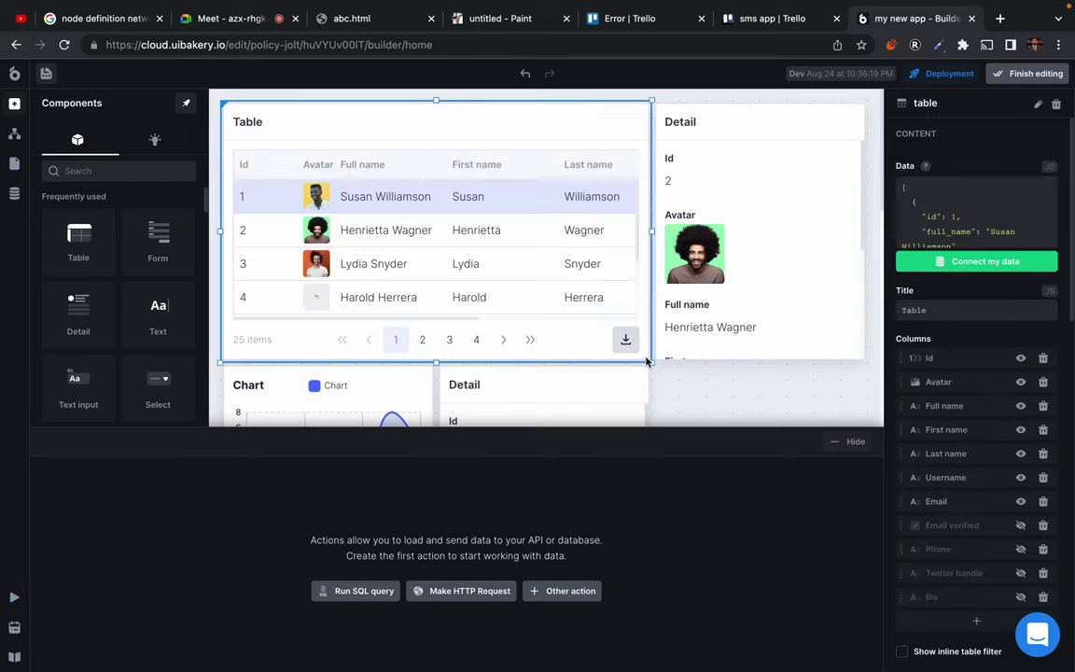
left_click_drag(648, 360, 536, 298)
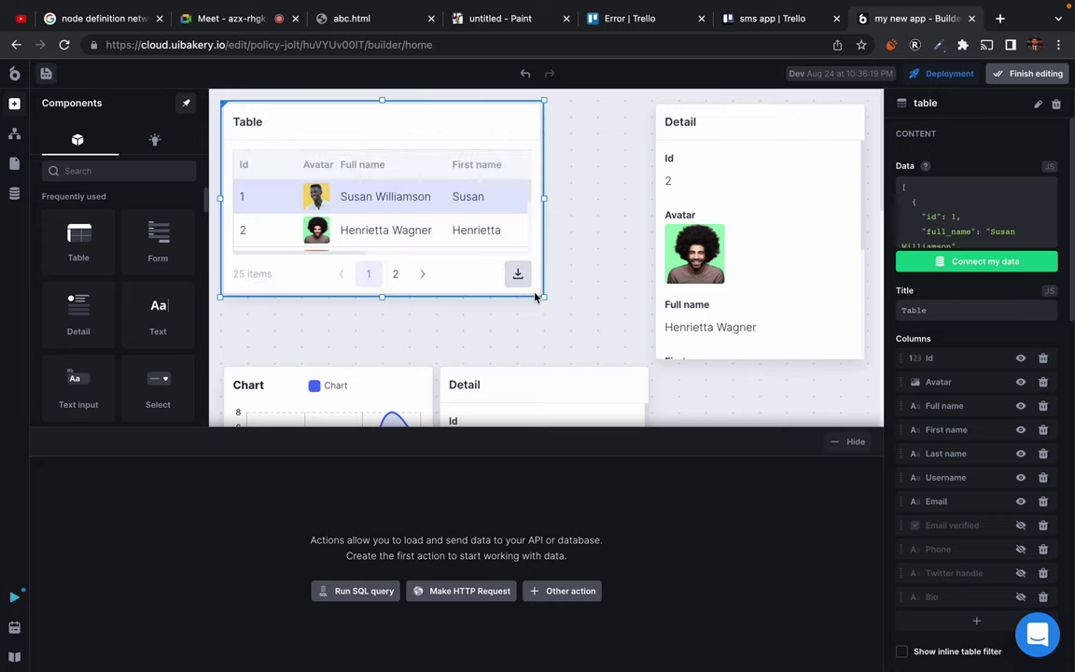
left_click_drag(654, 356, 653, 361)
left_click(685, 377)
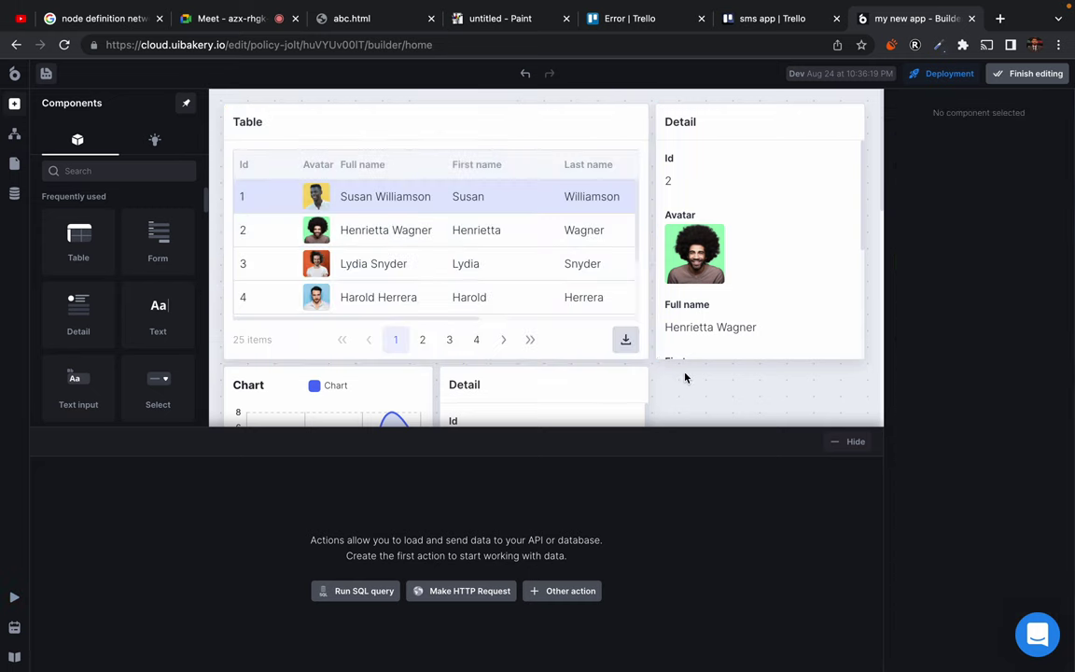
- Widen the More details button to the full width of the chart
scroll(686, 377, "down", 2)
scroll(685, 377, "up", 2)
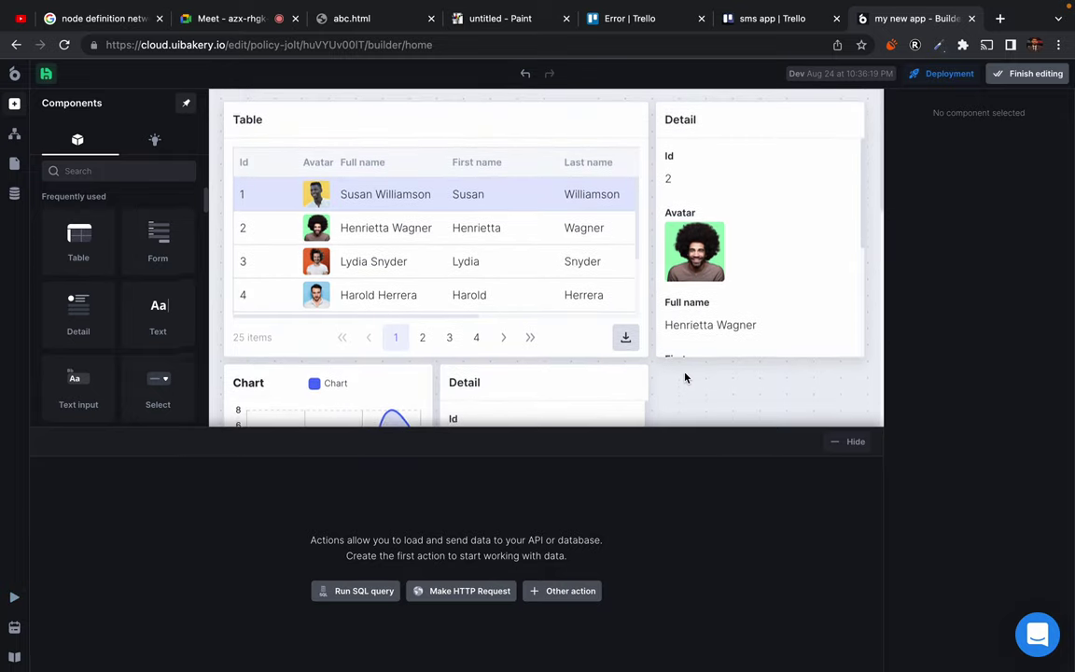
scroll(686, 377, "down", 3)
scroll(685, 377, "up", 3)
scroll(685, 377, "down", 5)
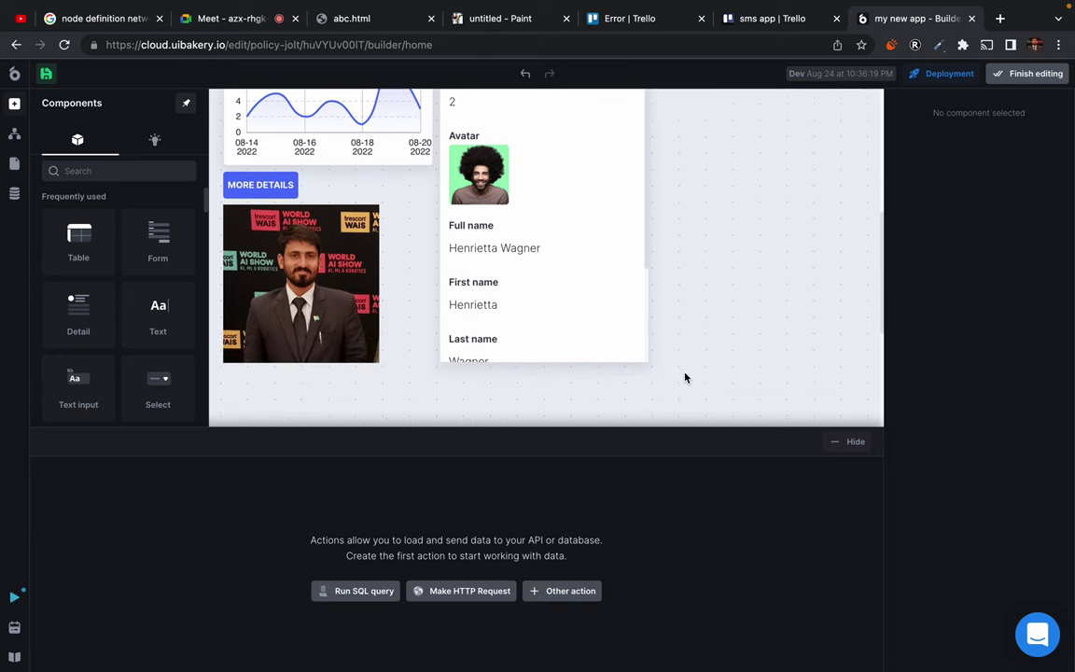
left_click(271, 183)
left_click_drag(415, 184, 429, 184)
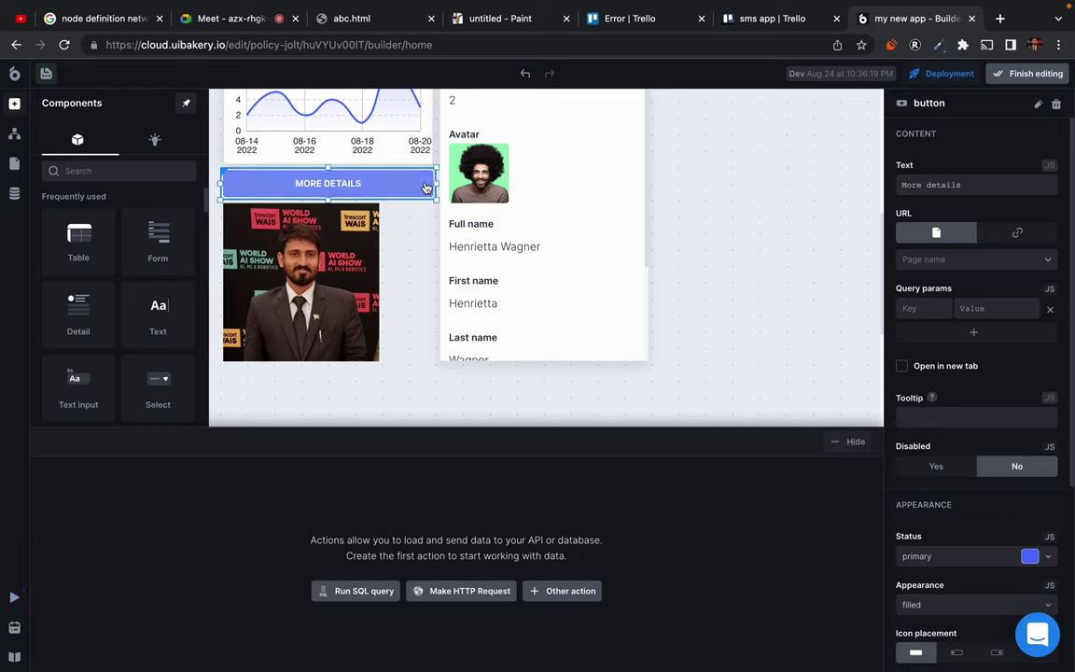
left_click(406, 272)
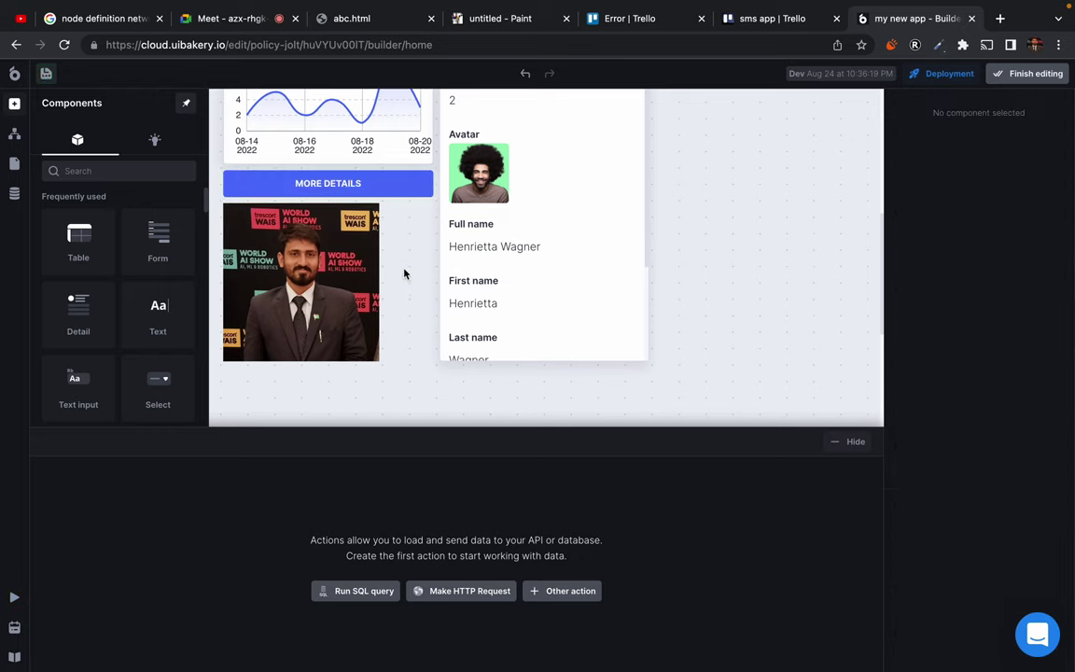
- Widen the image to the chart's full width and extend it slightly below the neighbouring Detail
left_click(378, 361)
left_click_drag(381, 365, 433, 372)
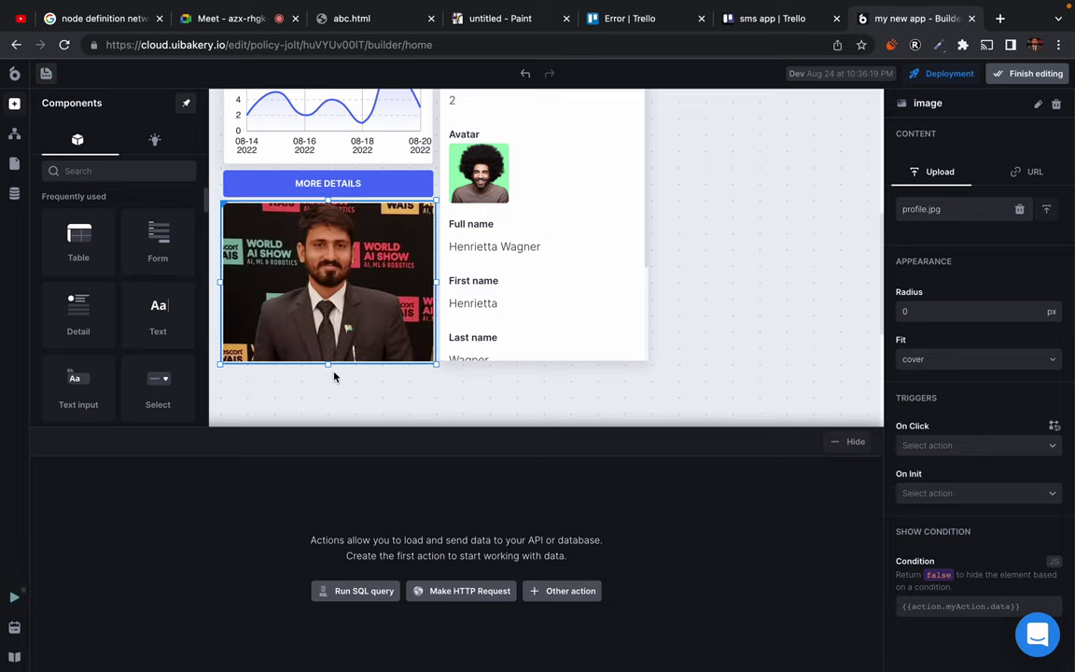
mouse_move(328, 370)
left_mouse_down()
mouse_move(327, 432)
mouse_move(329, 387)
left_mouse_up()
left_click(737, 185)
scroll(737, 185, "up", 5)
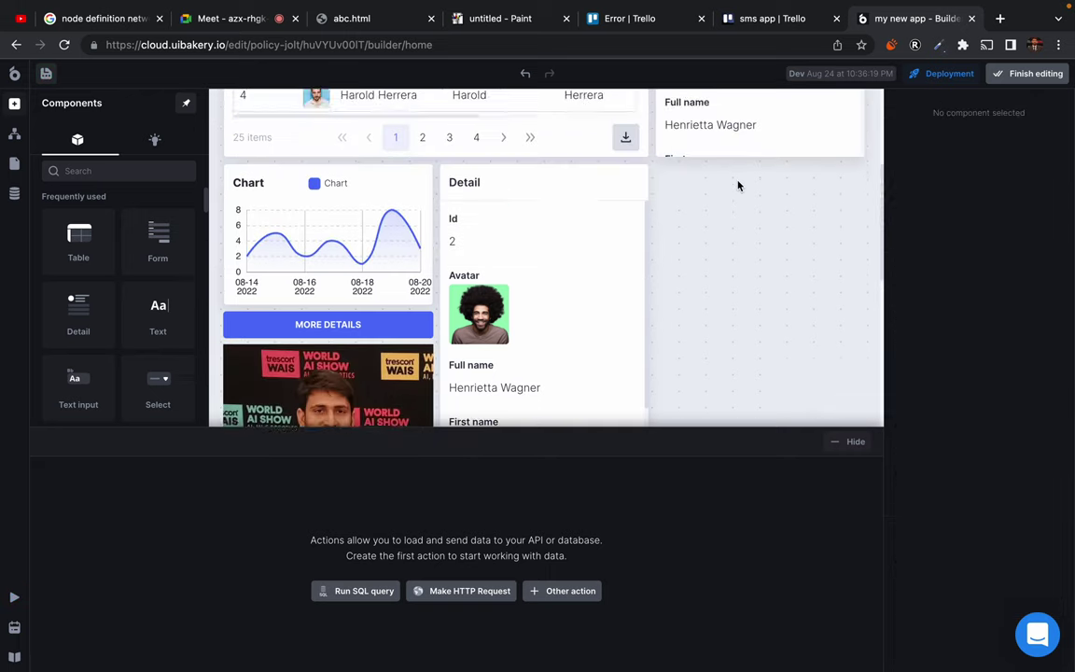
scroll(738, 185, "down", 3)
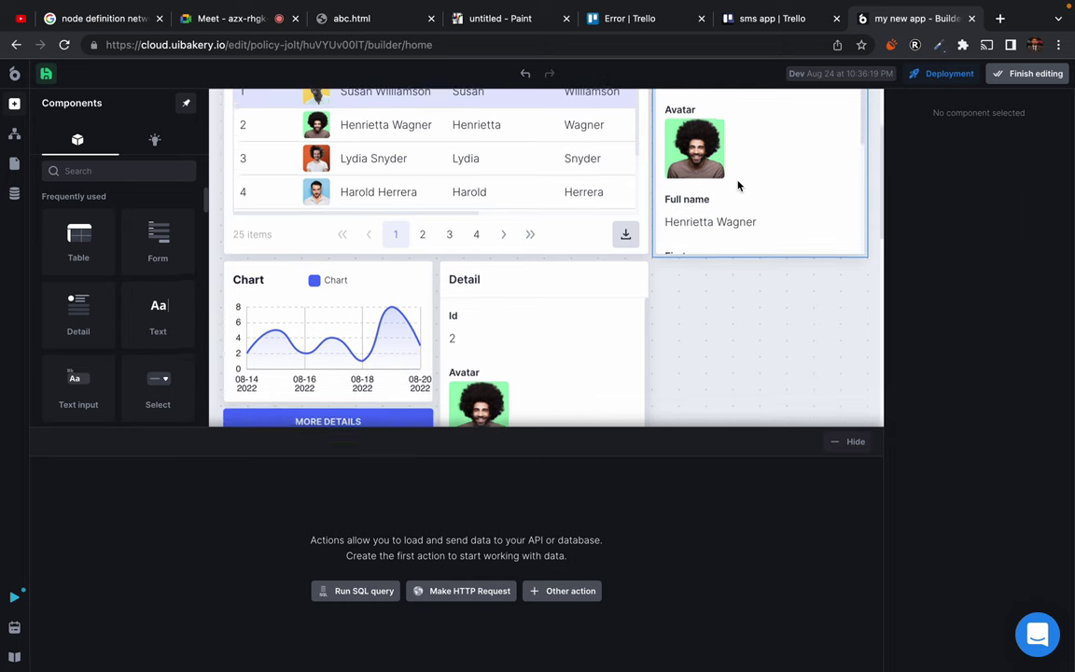
- Finish editing the app, review the page, and compare its staging version with the dev version
left_click(1027, 75)
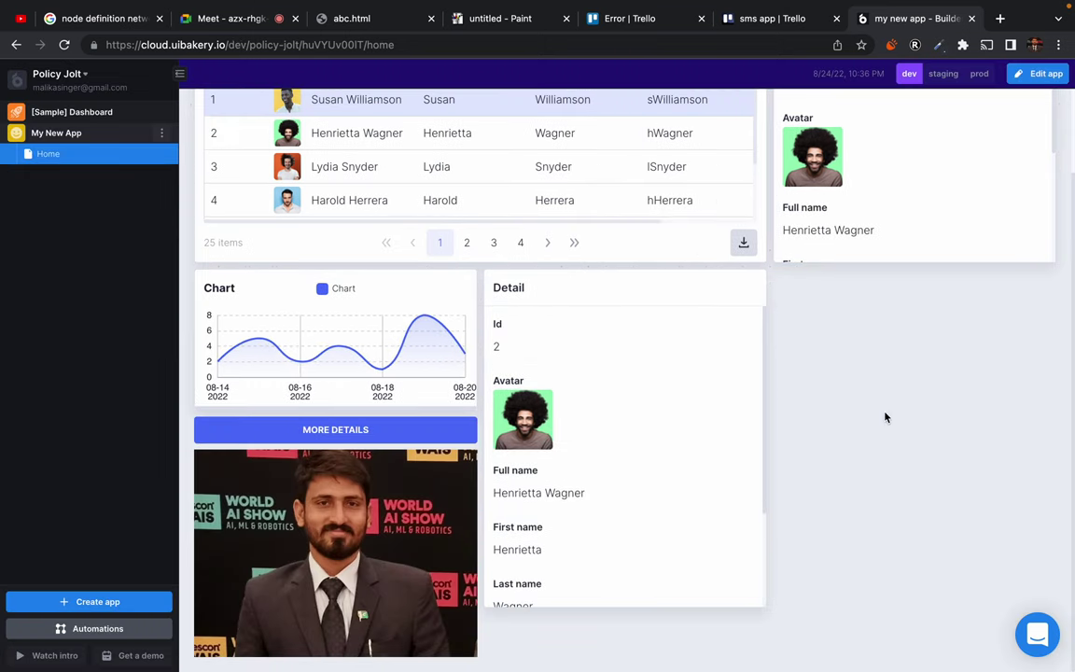
scroll(885, 415, "up", 3)
scroll(886, 415, "down", 3)
scroll(886, 415, "up", 3)
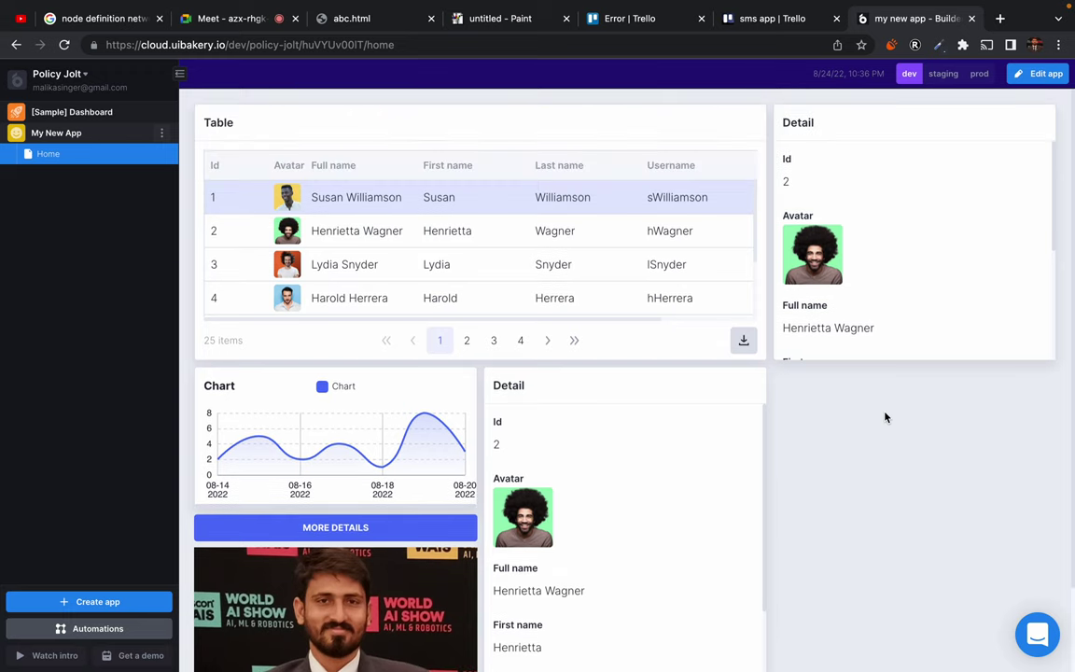
left_click(944, 77)
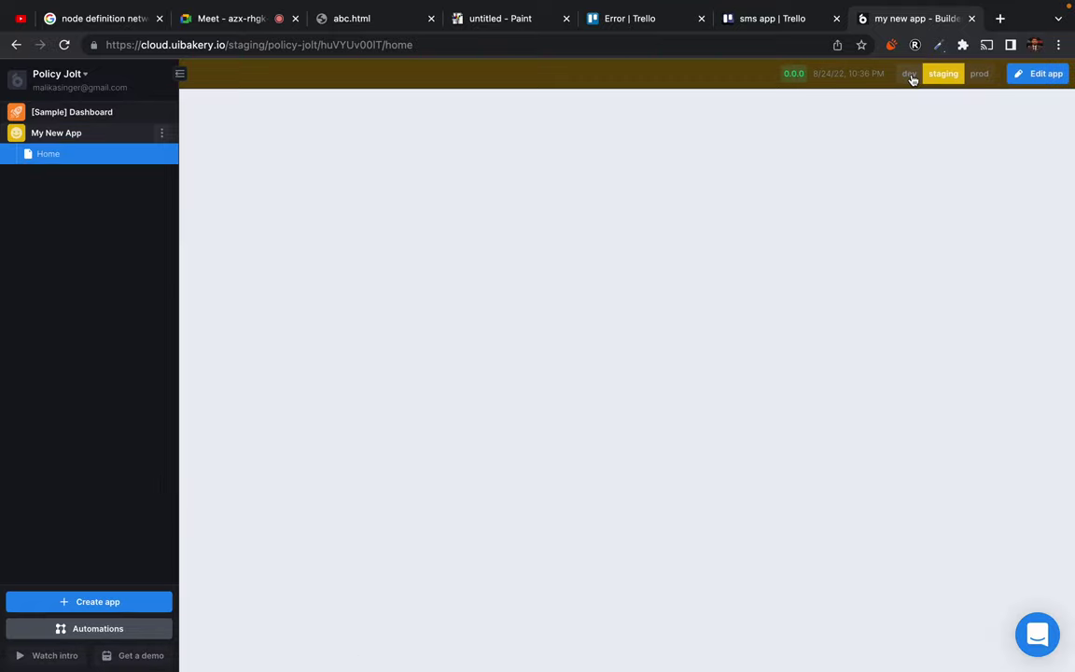
left_click(910, 75)
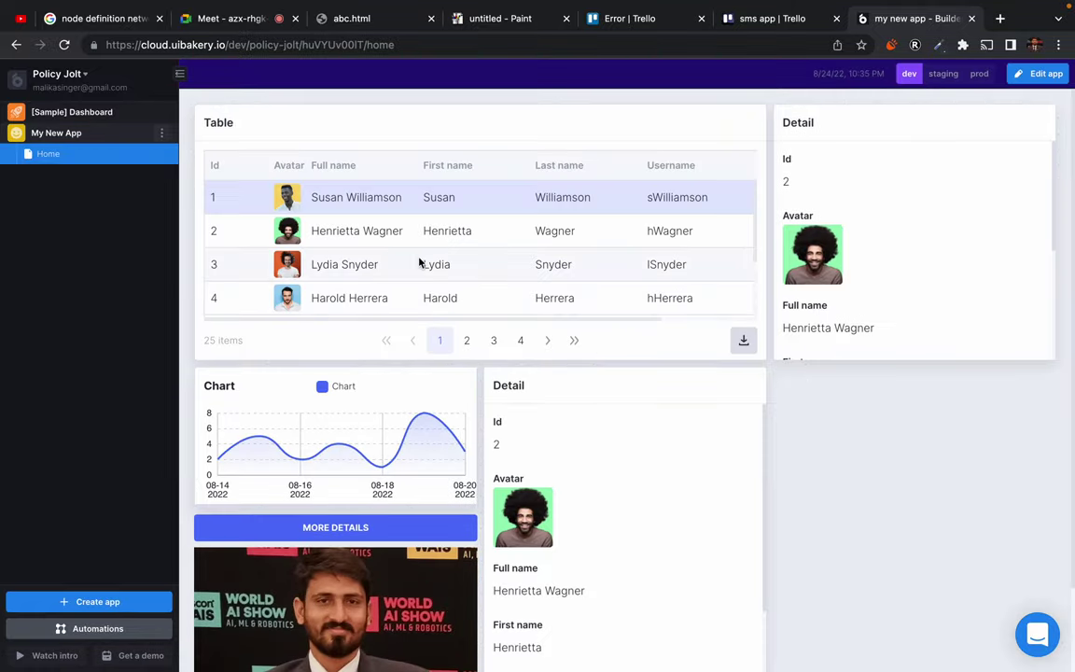
- Hide the app sidebar and examine the whole dev page at full width
left_click(180, 74)
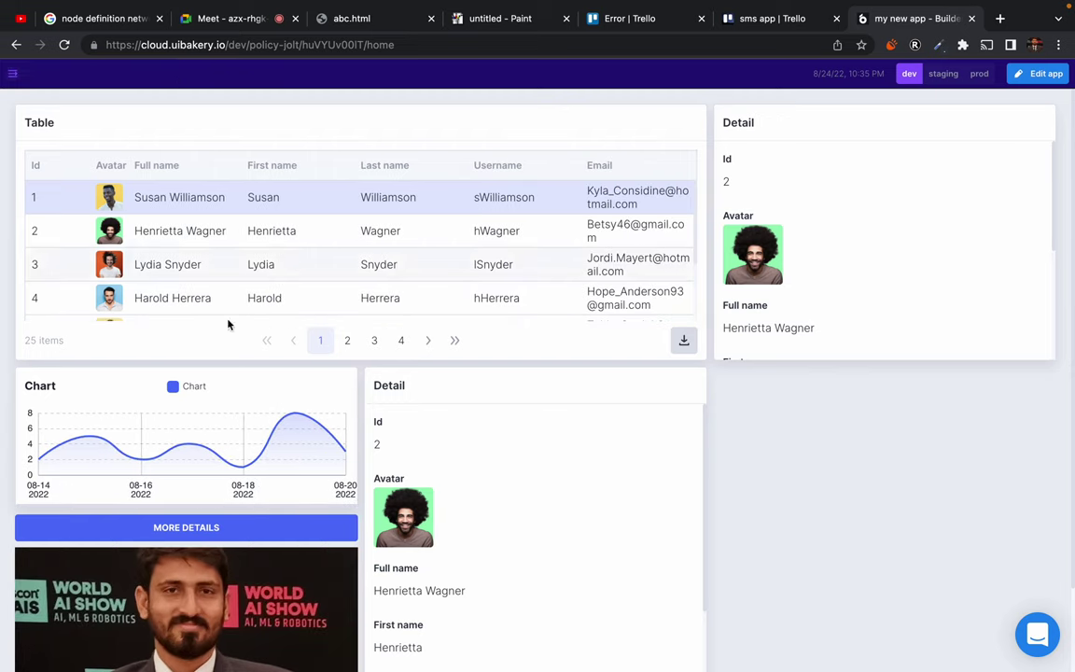
scroll(228, 324, "down", 2)
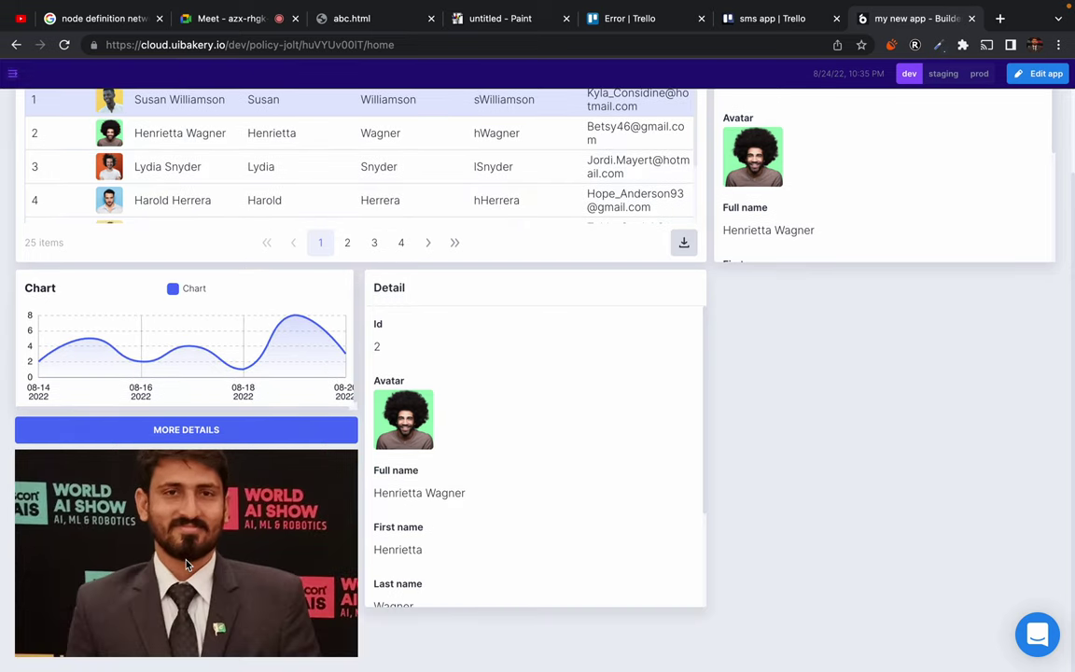
scroll(329, 297, "up", 2)
scroll(342, 252, "down", 2)
scroll(355, 236, "up", 2)
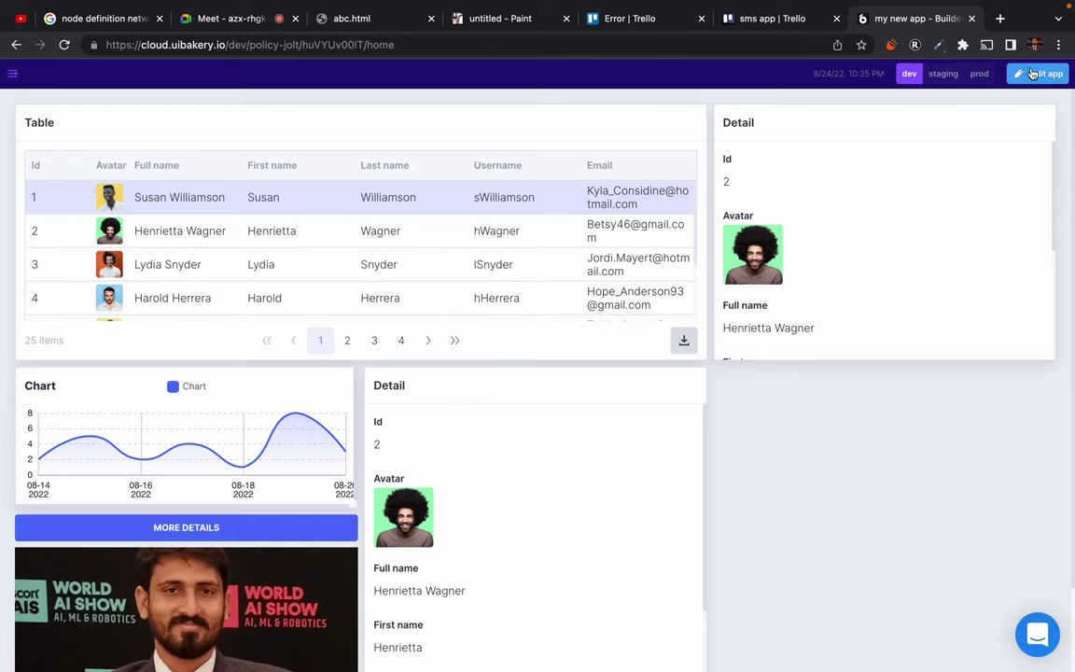
- Check the prod version and its page URL, and return to the dev version with the app sidebar shown
left_click(980, 74)
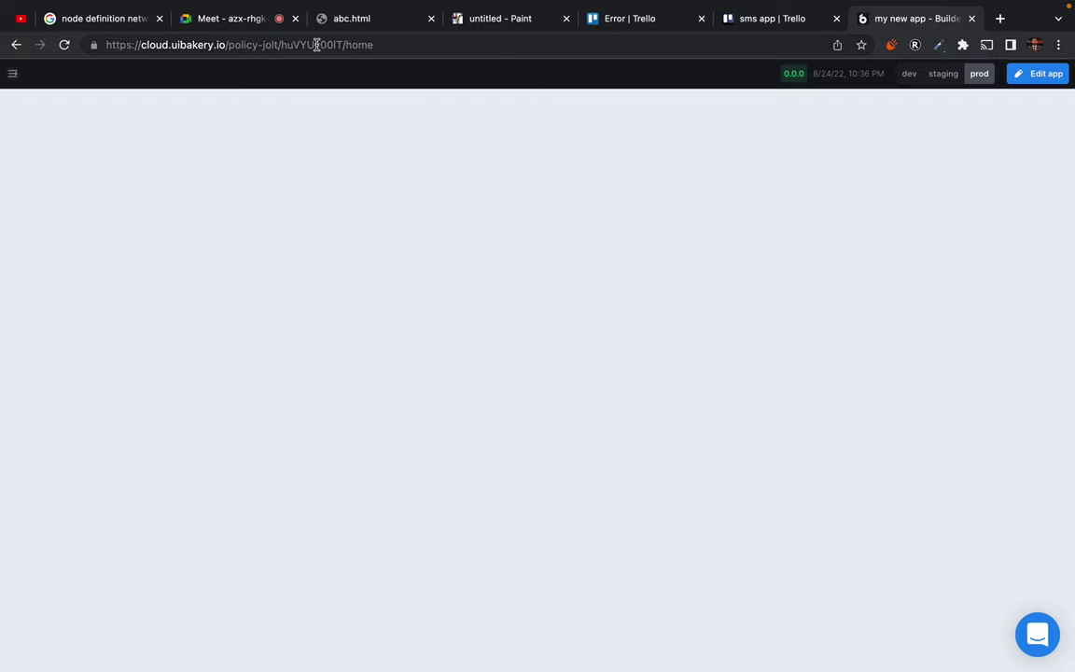
left_click(315, 47)
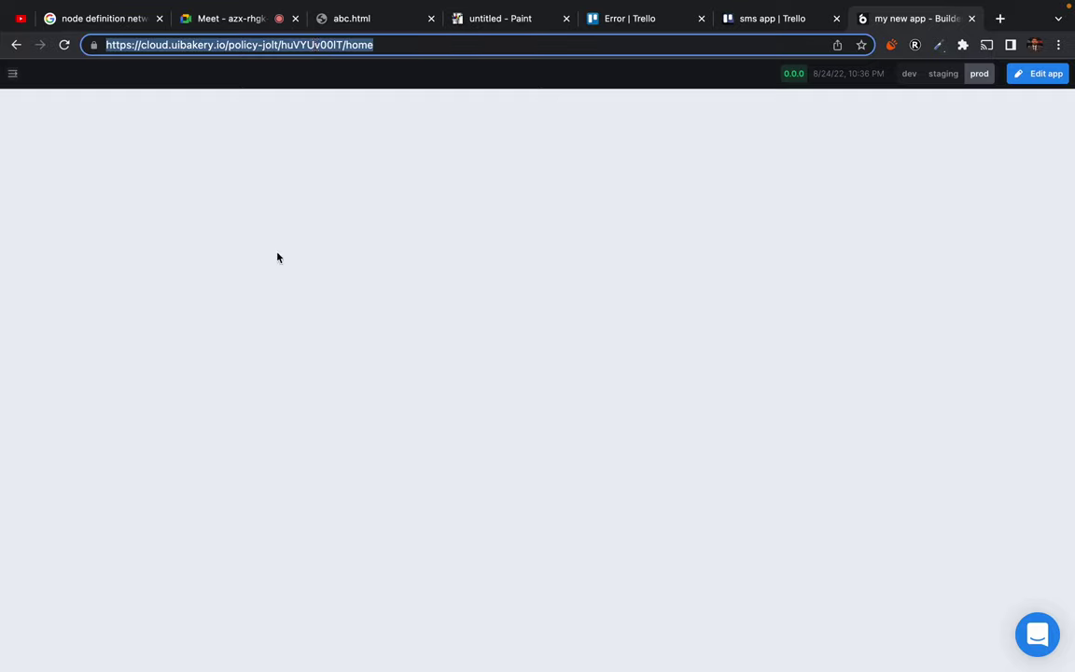
left_click(918, 75)
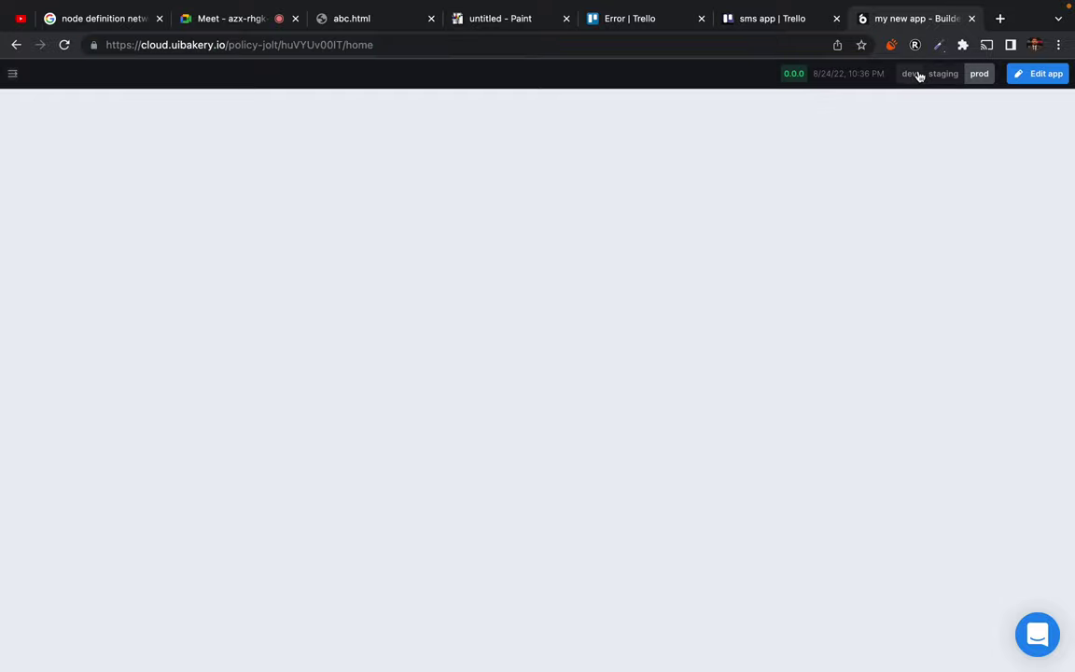
scroll(759, 430, "down", 2)
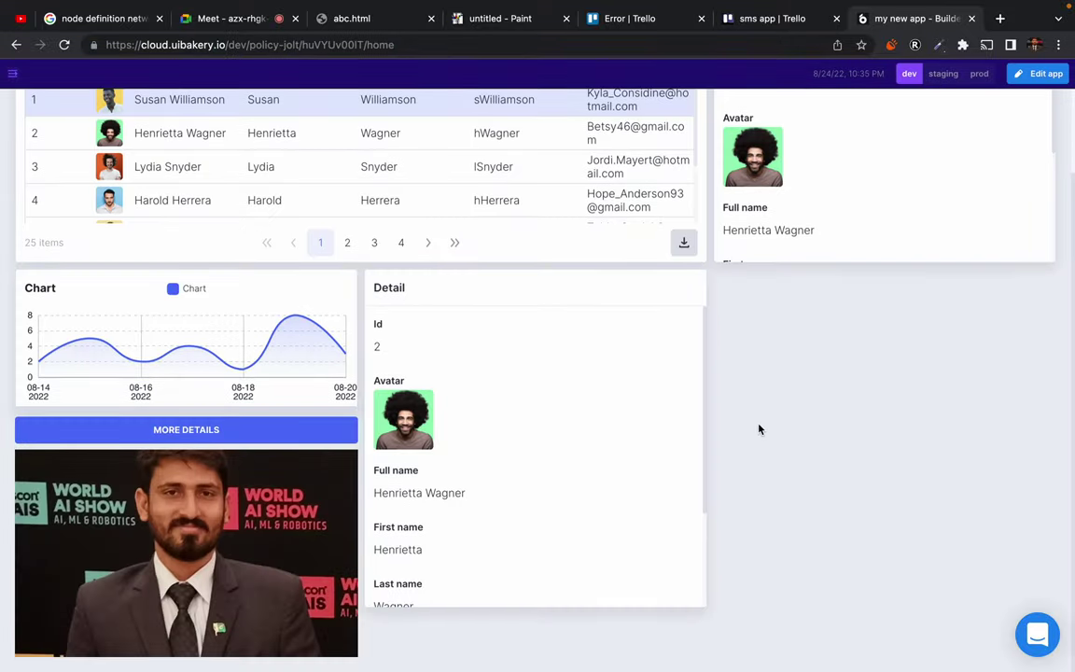
left_click(12, 73)
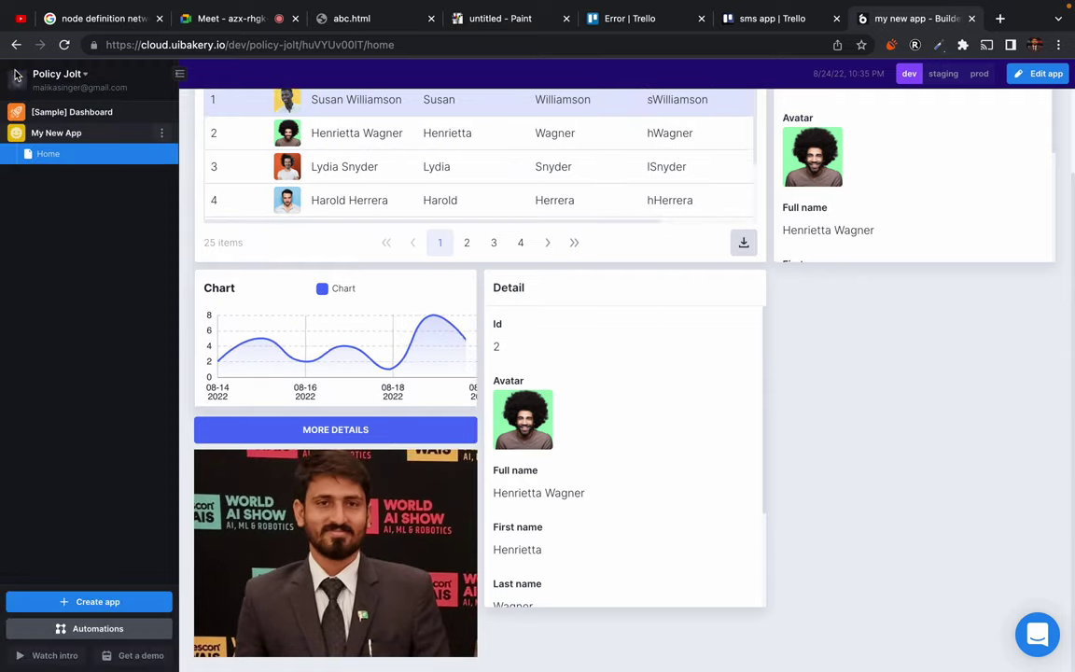
left_click(164, 133)
left_click(65, 224)
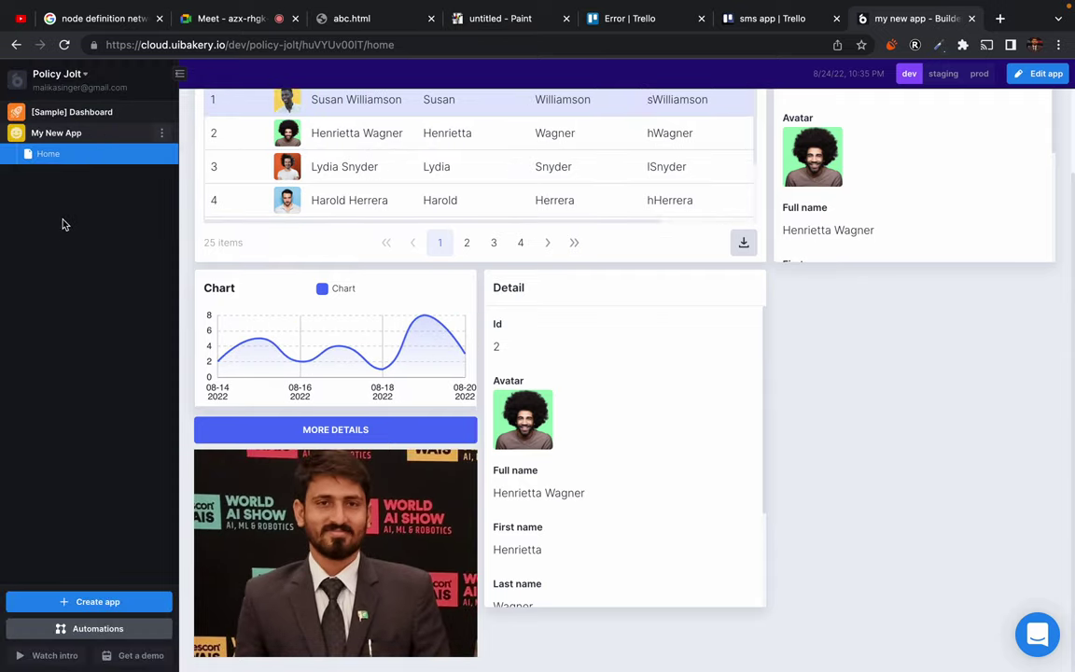
right_click(94, 157)
left_click(38, 240)
left_click(81, 76)
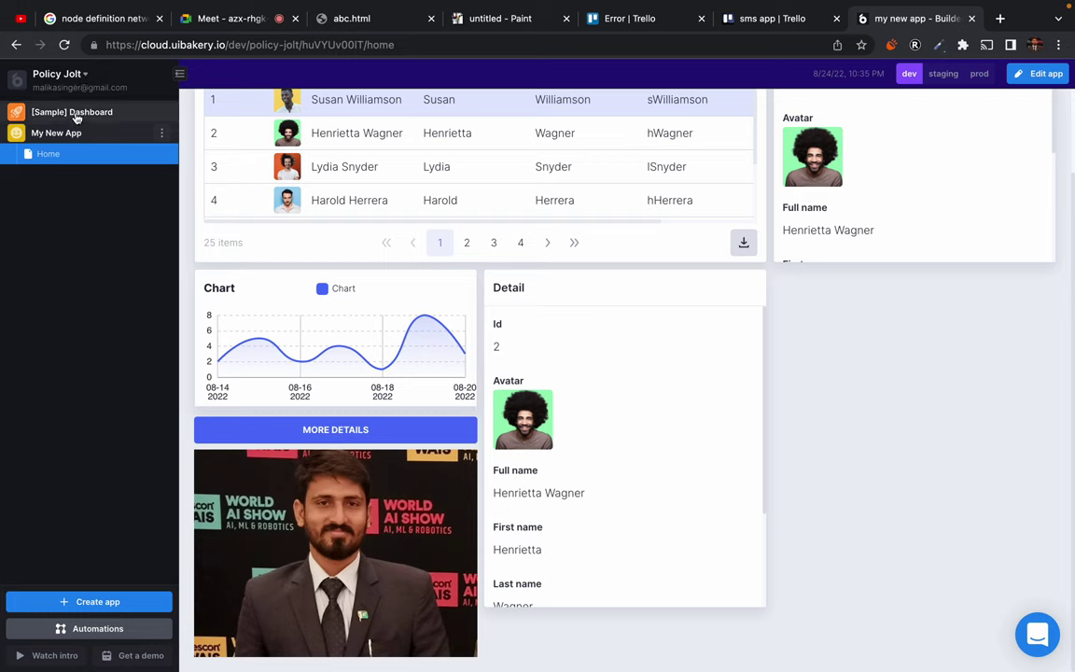
- Copy the embed URL from My New App's settings and close the settings without saving changes
left_click(162, 134)
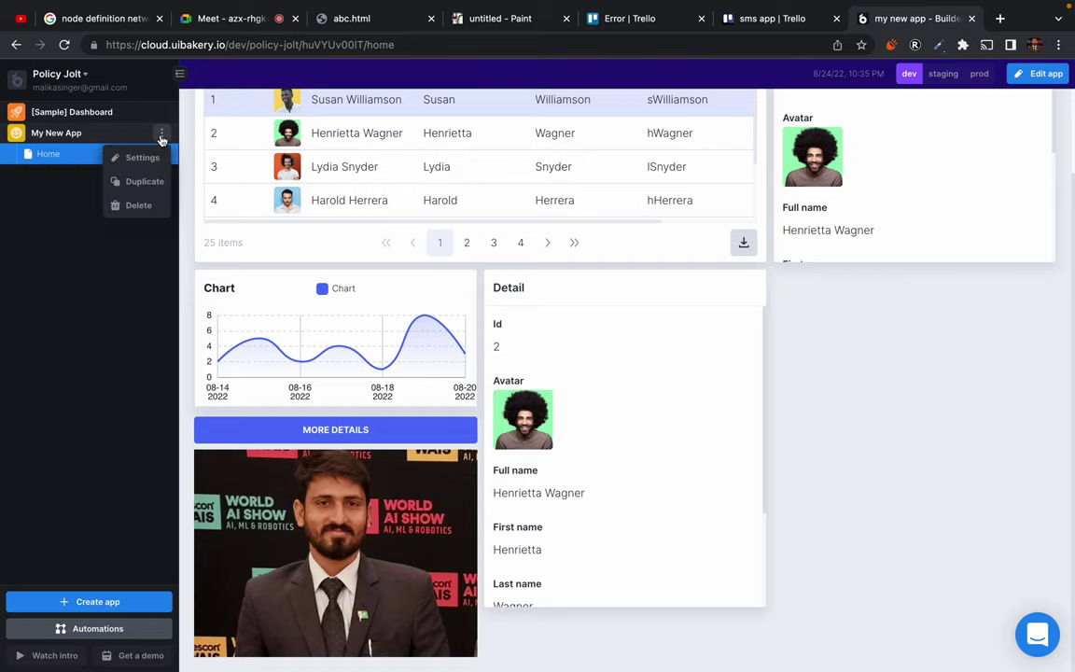
left_click(140, 159)
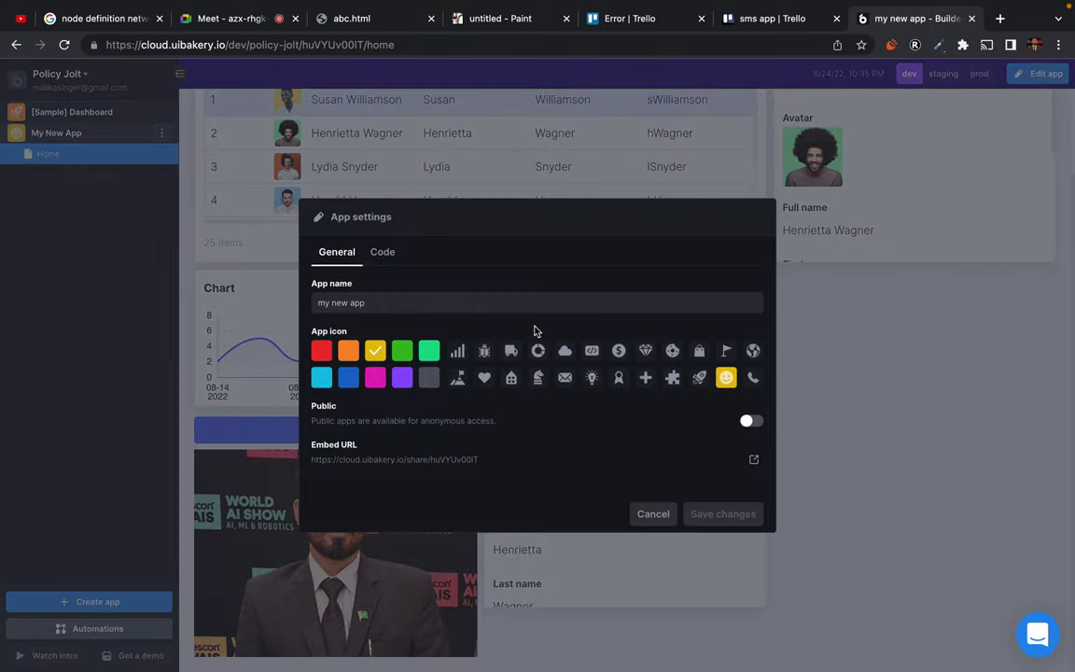
triple_click(447, 459)
key("ctrl+c")
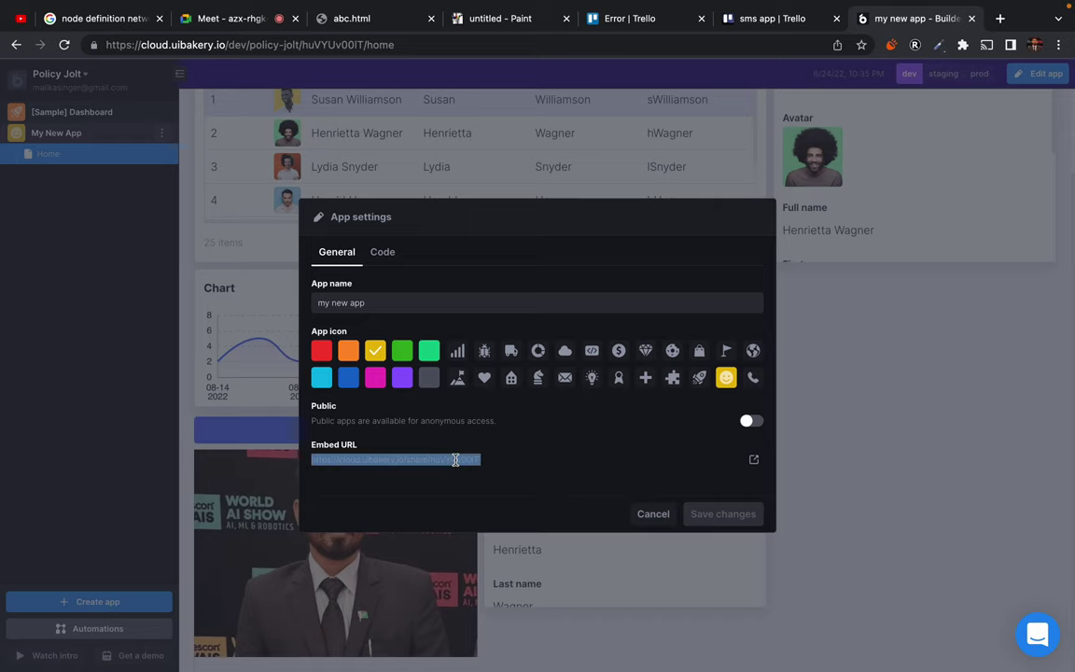
left_click(655, 518)
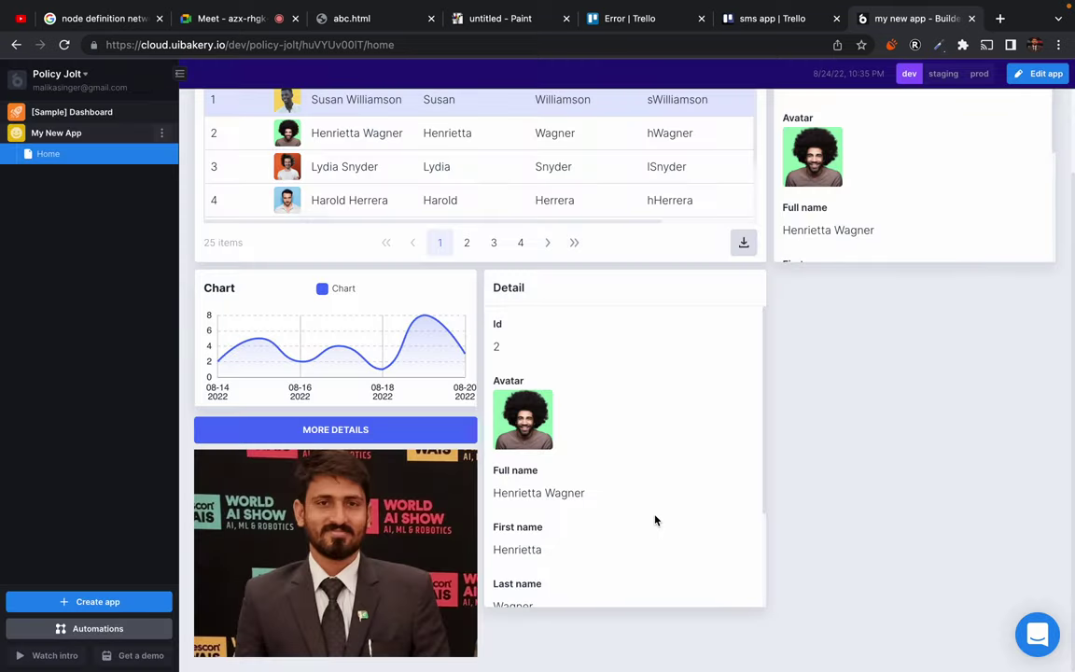
- Load the copied embed URL in a new incognito browser window
key("ctrl+shift+n")
key("ctrl+v")
key("Return")
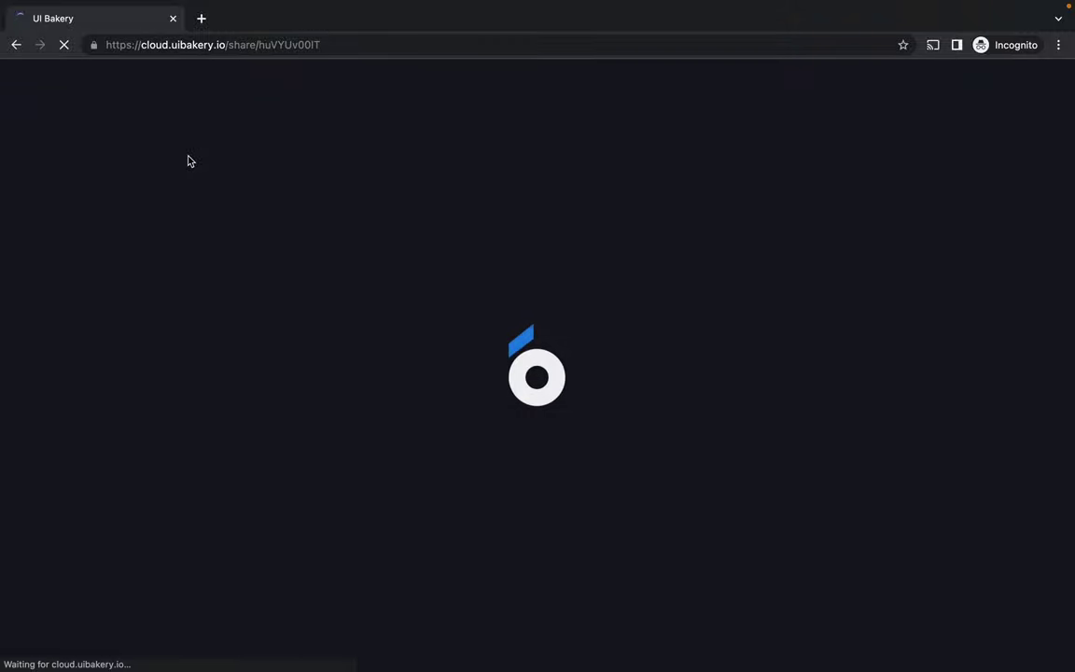
- Compare the signed-in dev page with what the shared link shows in the incognito window, and return to the dev page
key("ctrl+Left")
scroll(439, 283, "up", 2)
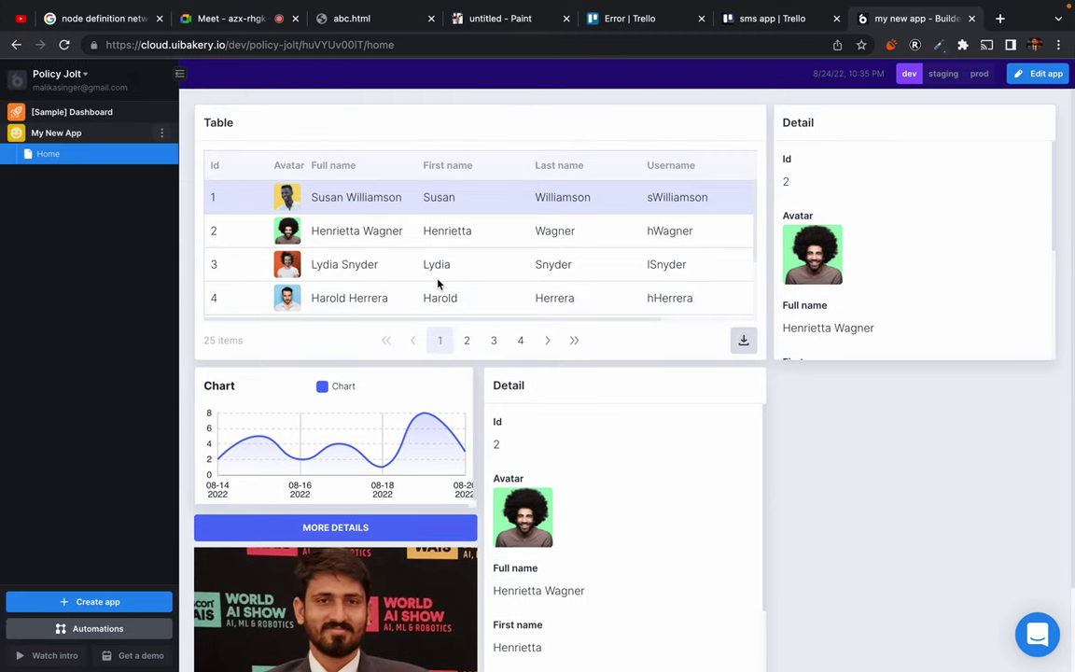
scroll(808, 497, "down", 2)
scroll(814, 518, "up", 2)
key("ctrl+Right")
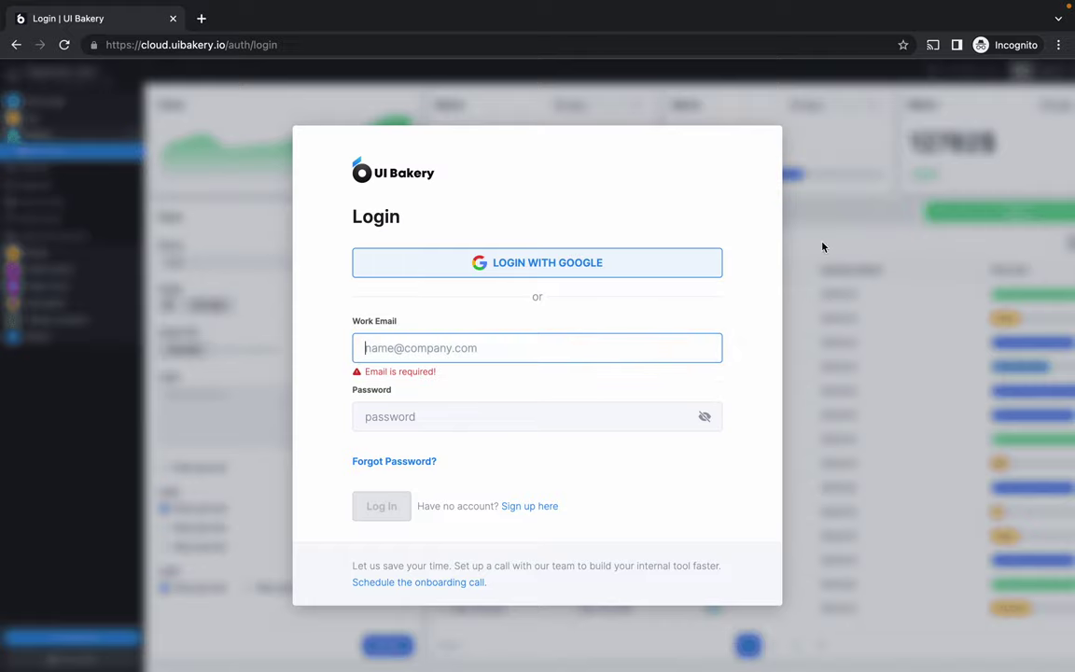
key("ctrl+Left")
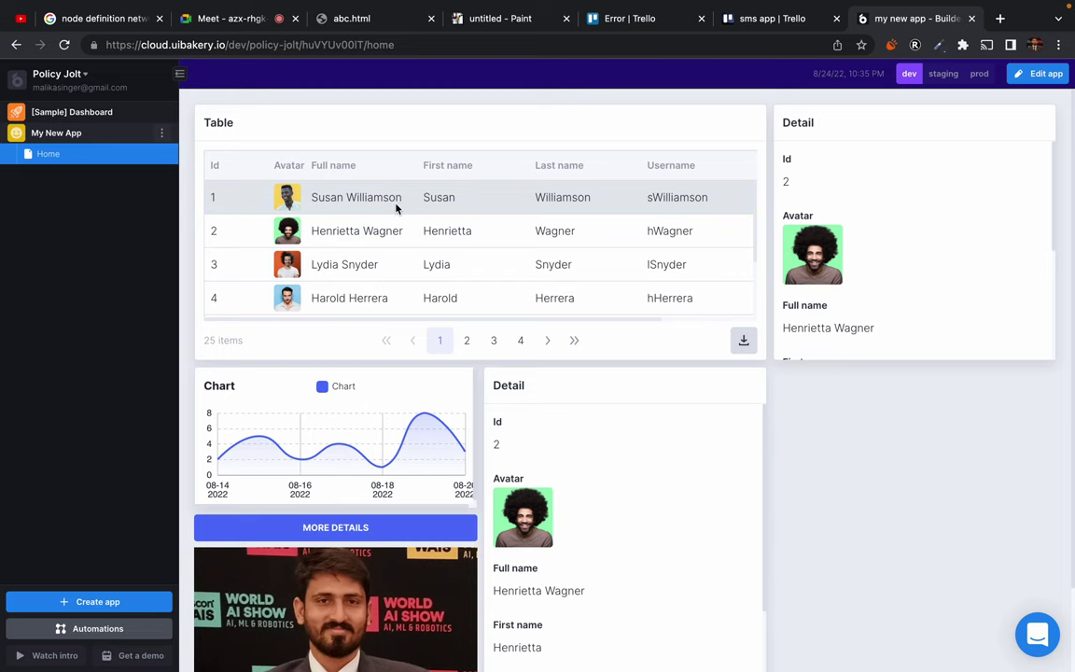
- Switch to the sms app board in Trello and close the Trello error tab
left_click(765, 20)
left_click(889, 21)
left_click(636, 21)
left_click(771, 20)
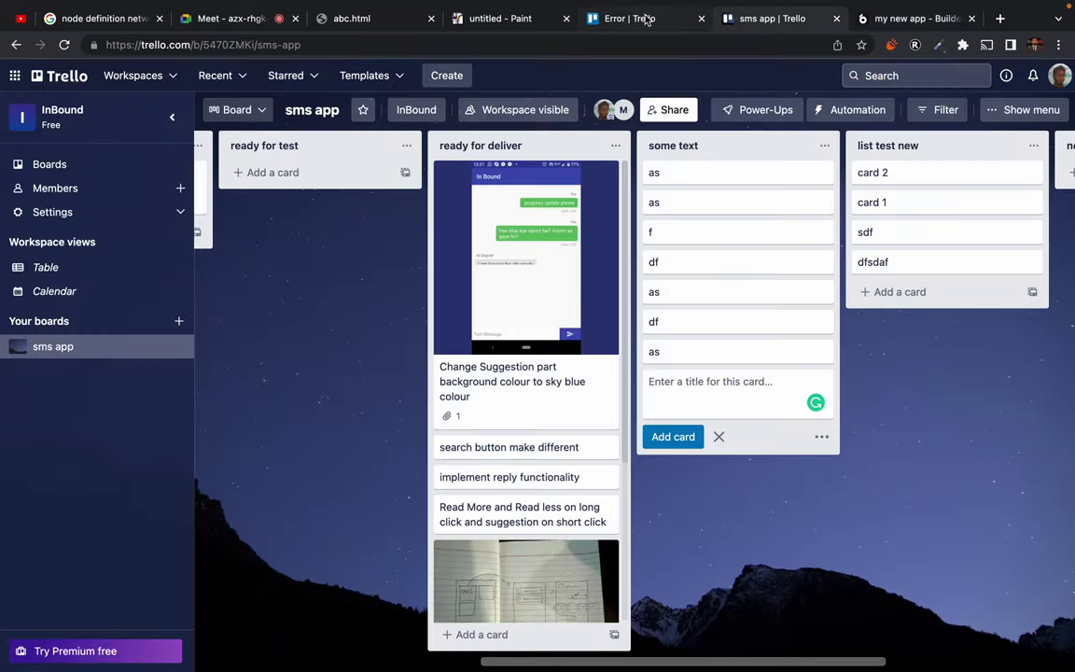
left_click(701, 18)
- Dismiss the open list and card entry forms and move card 2 from "list test new" into "new list 2"
scroll(919, 320, "right", 3)
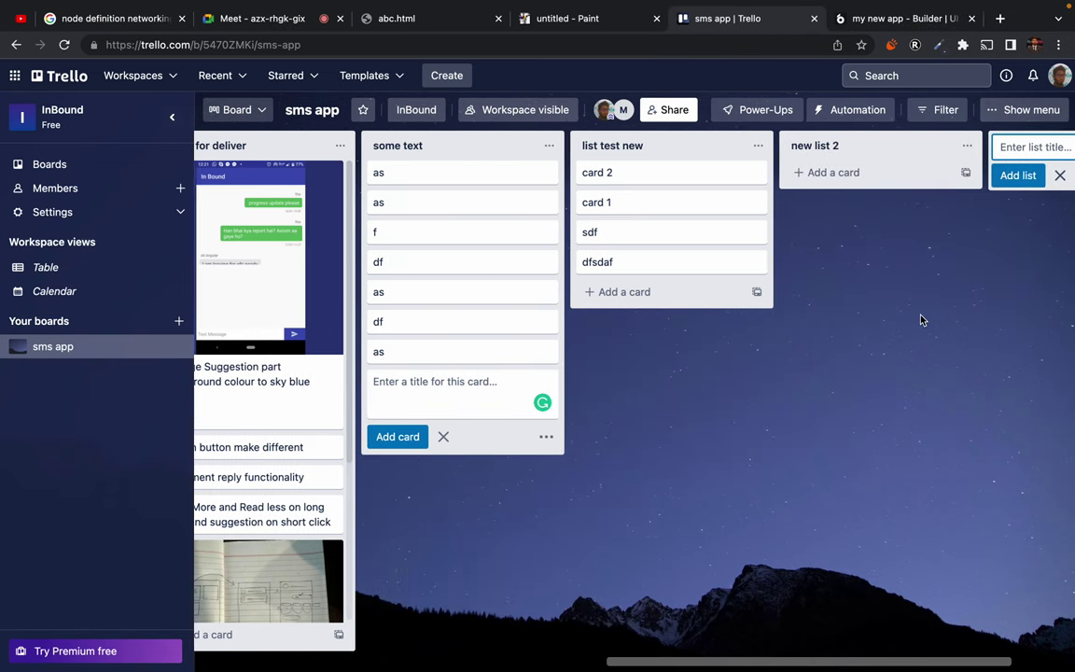
scroll(920, 320, "right", 1)
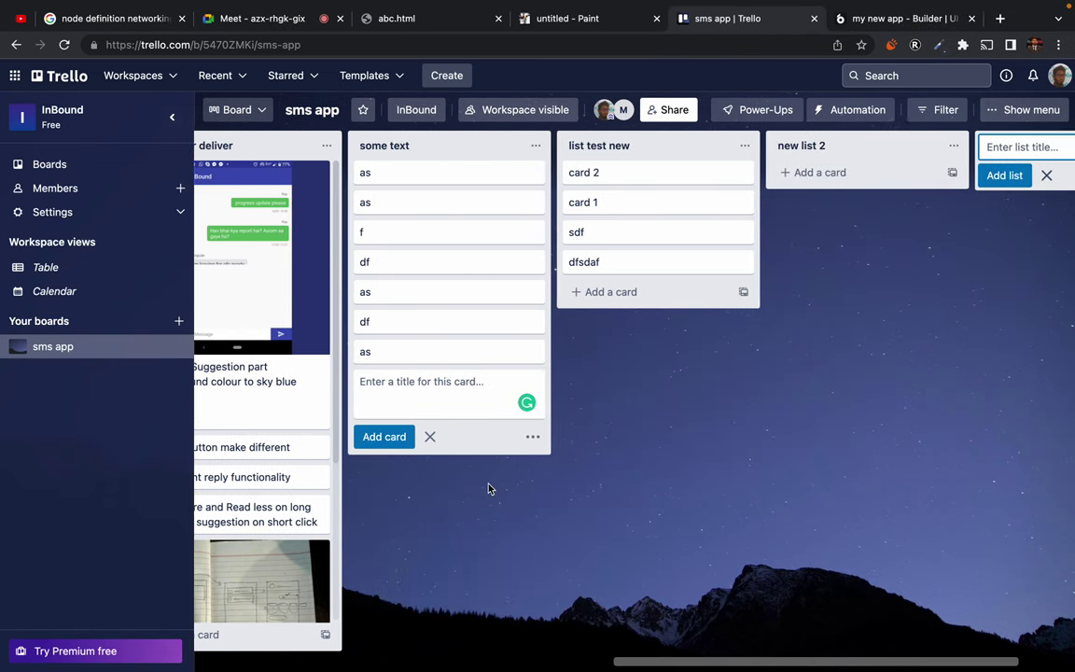
left_click(648, 144)
key("Escape")
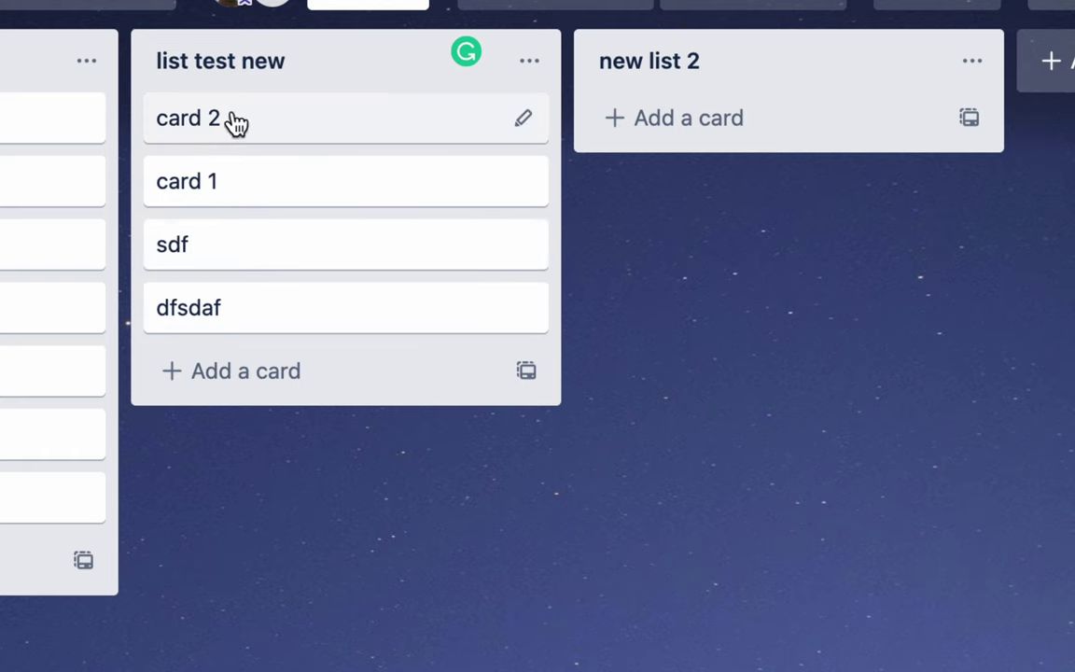
left_click_drag(240, 125, 266, 133)
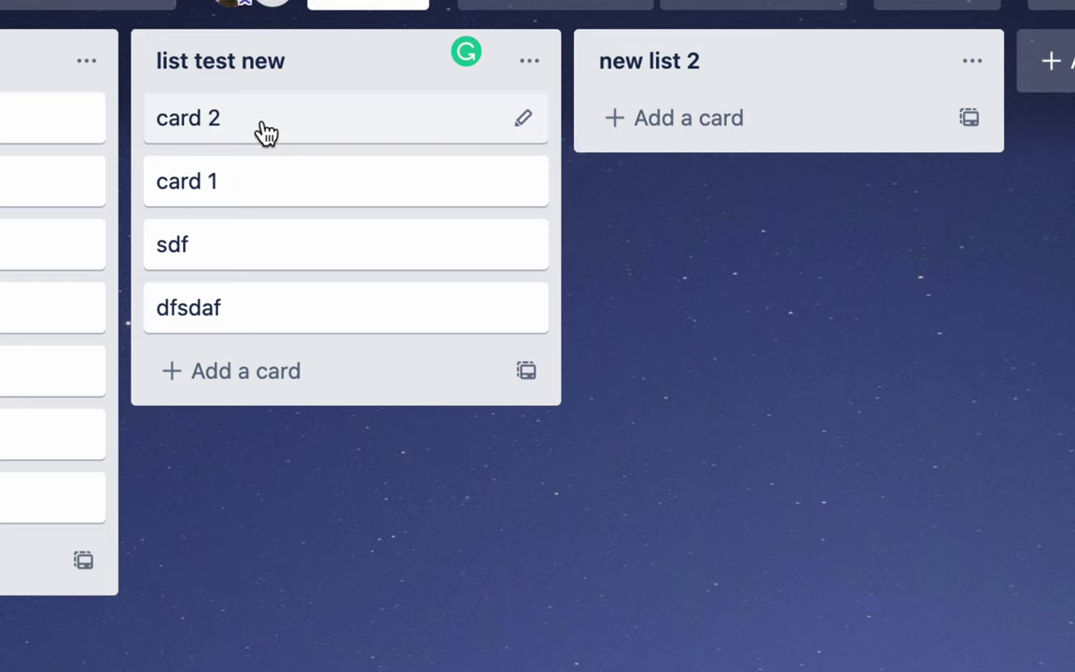
left_click_drag(246, 124, 709, 133)
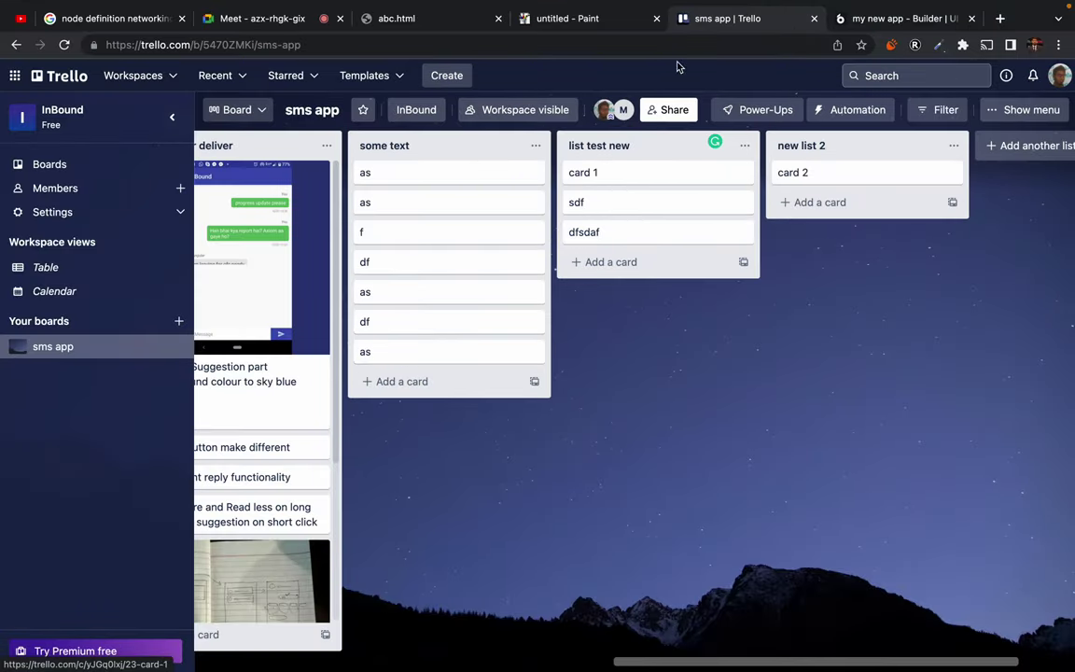
- Switch to A_Smarter_Way_to_Learn_JavaScript.pdf in Preview and glance at chapters 71, Objects: Methods, and 72, Objects: Constructors
left_click(576, 21)
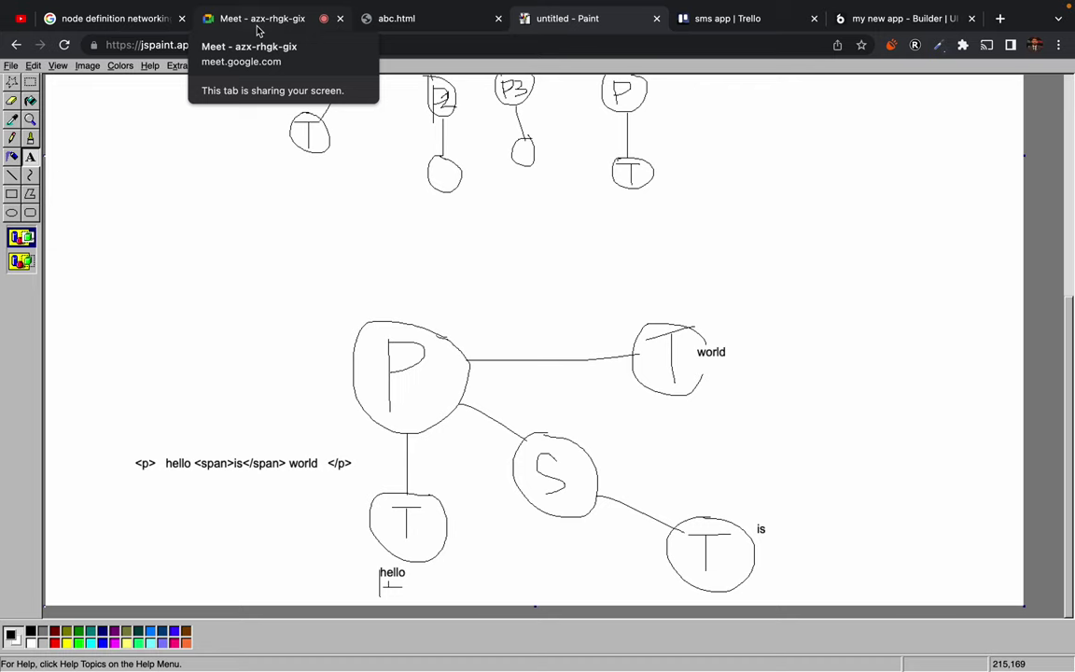
left_click(267, 20)
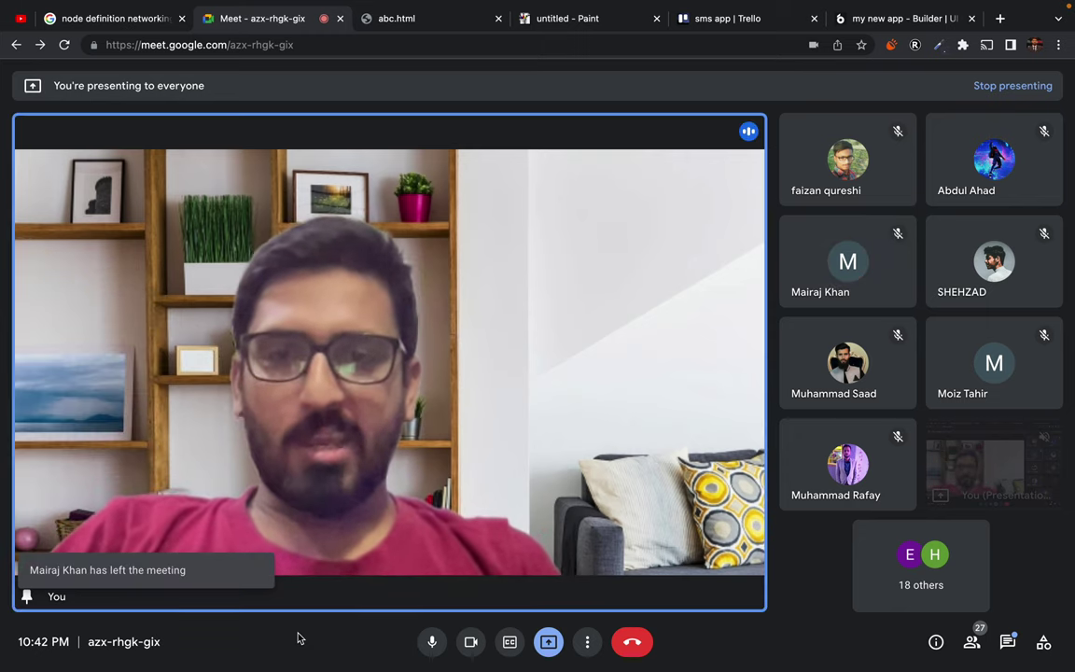
key("ctrl+Left")
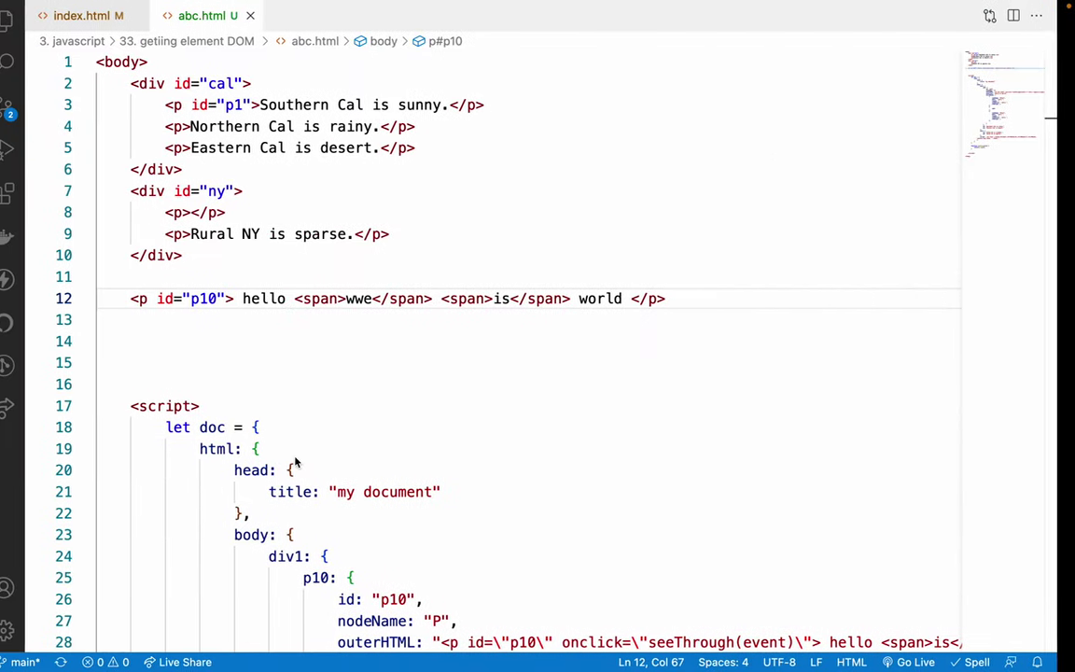
key("ctrl+Left")
scroll(108, 383, "down", 5)
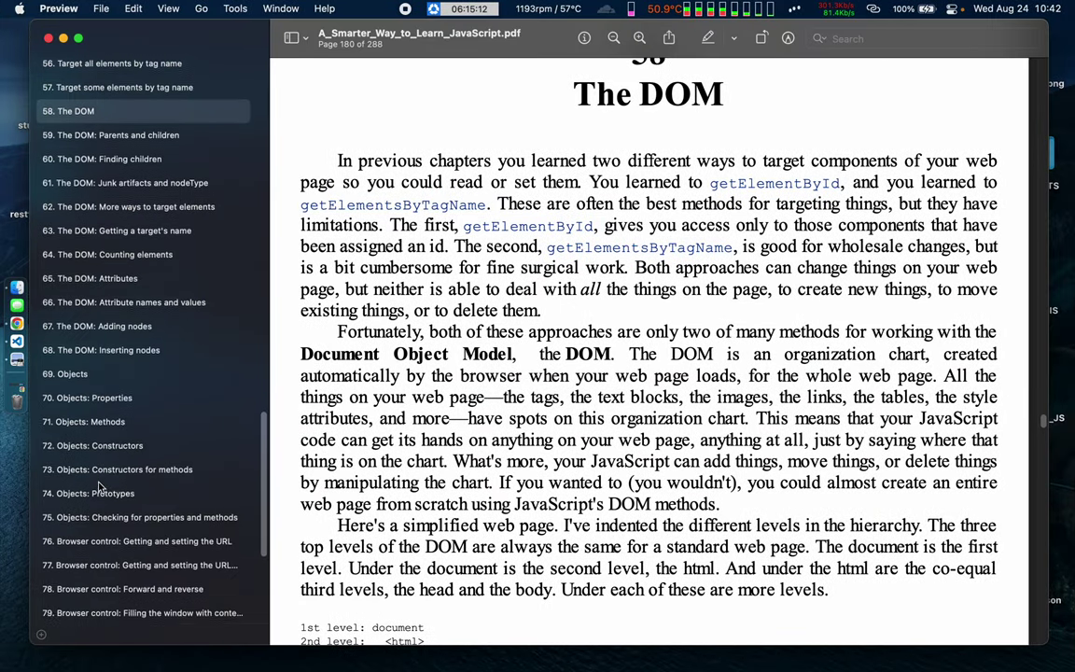
left_click(94, 416)
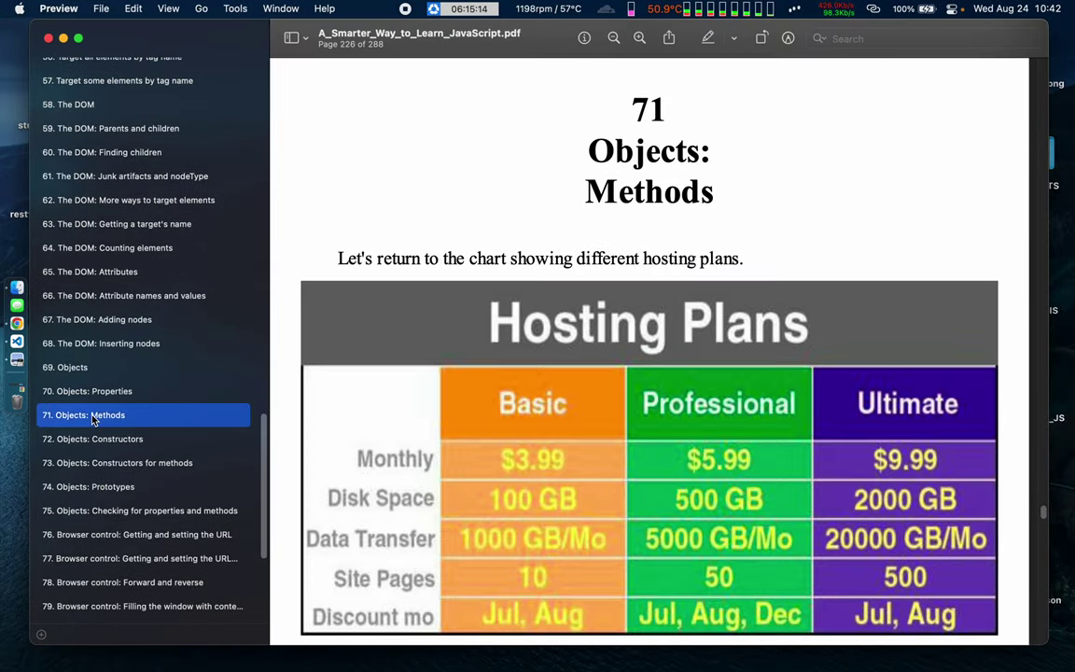
left_click(139, 439)
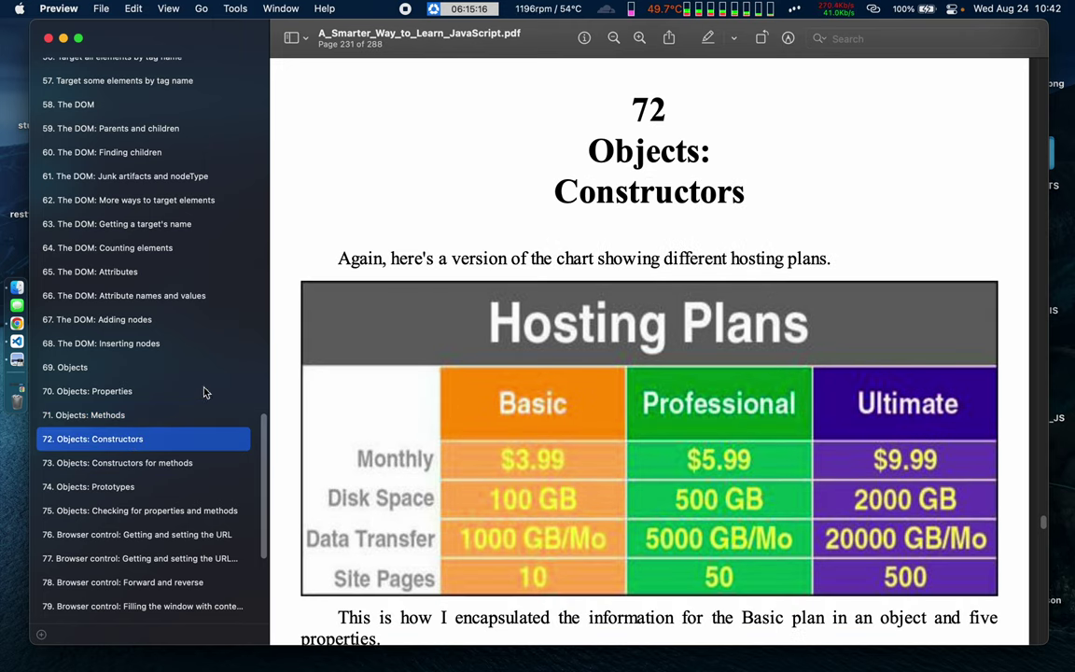
scroll(331, 434, "down", 5)
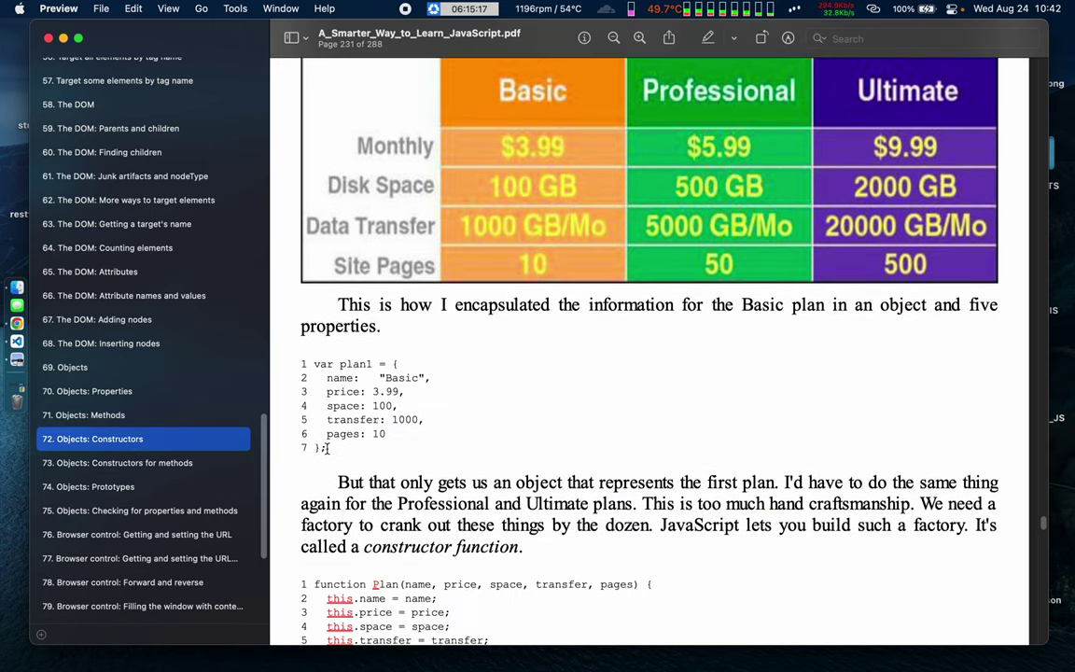
- Go back to chapter 71, Objects: Methods, and skim it through to its exercises link
left_click(93, 414)
scroll(411, 432, "down", 10)
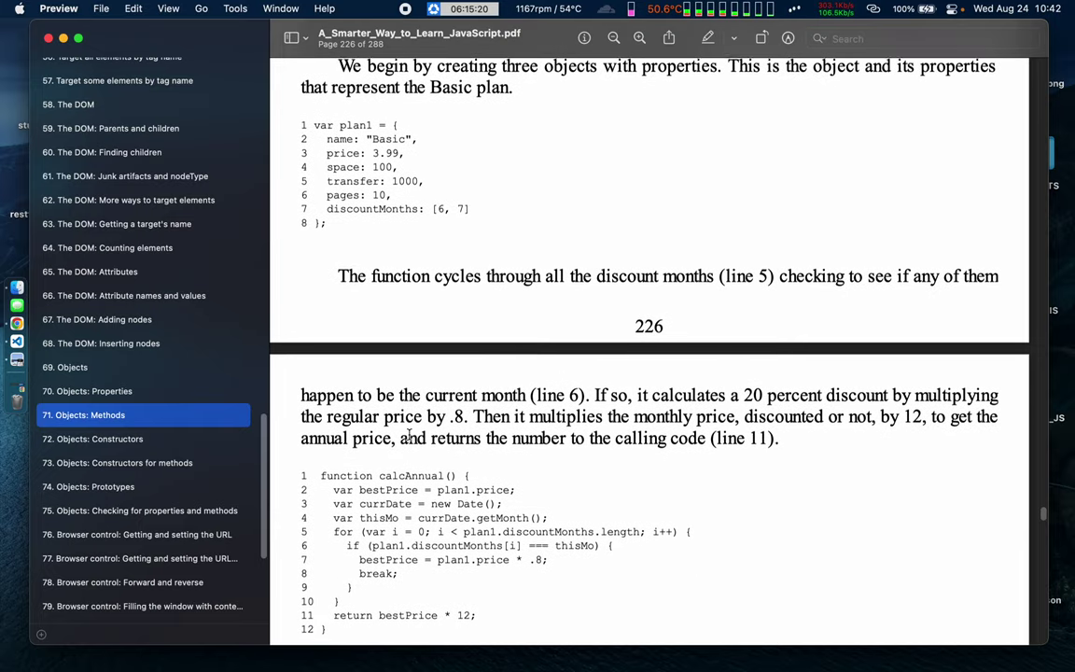
scroll(409, 435, "down", 3)
scroll(409, 435, "down", 6)
scroll(409, 435, "down", 7)
scroll(409, 435, "down", 15)
scroll(409, 435, "down", 20)
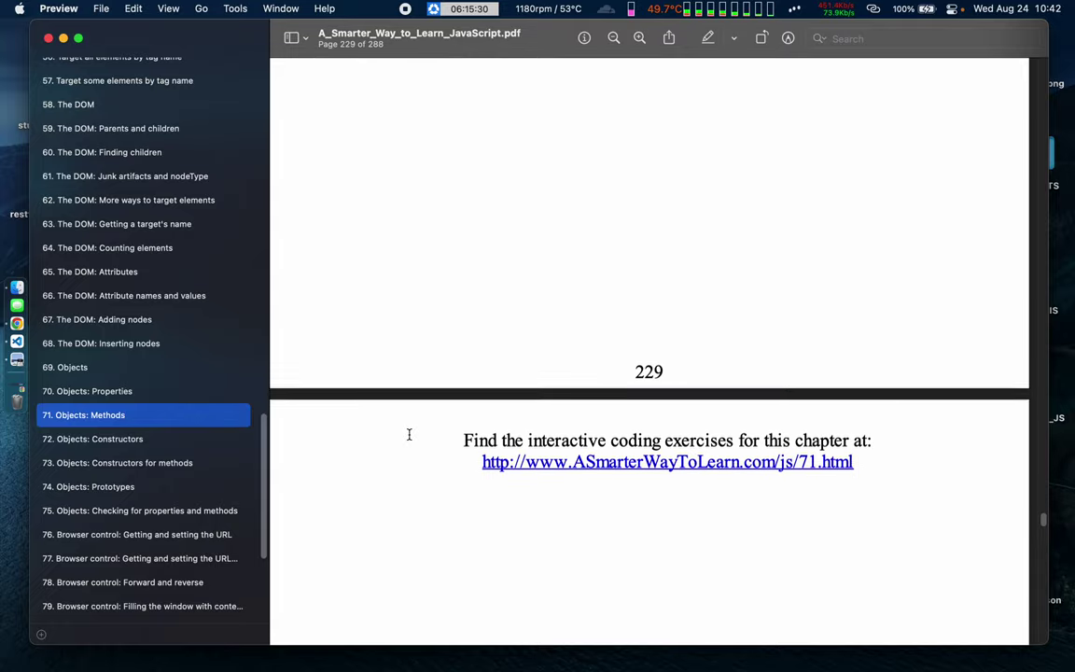
- Examine the constructor function example in chapter 72, Objects: Constructors, and return to the Google Meet call
left_click(140, 438)
scroll(337, 397, "down", 9)
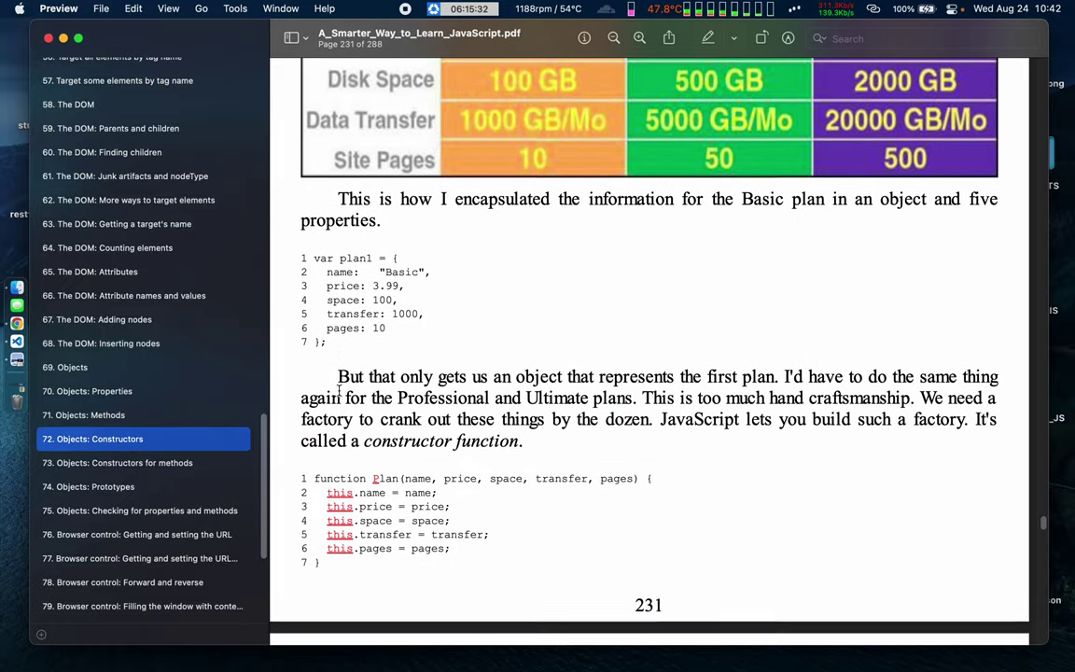
scroll(338, 394, "down", 4)
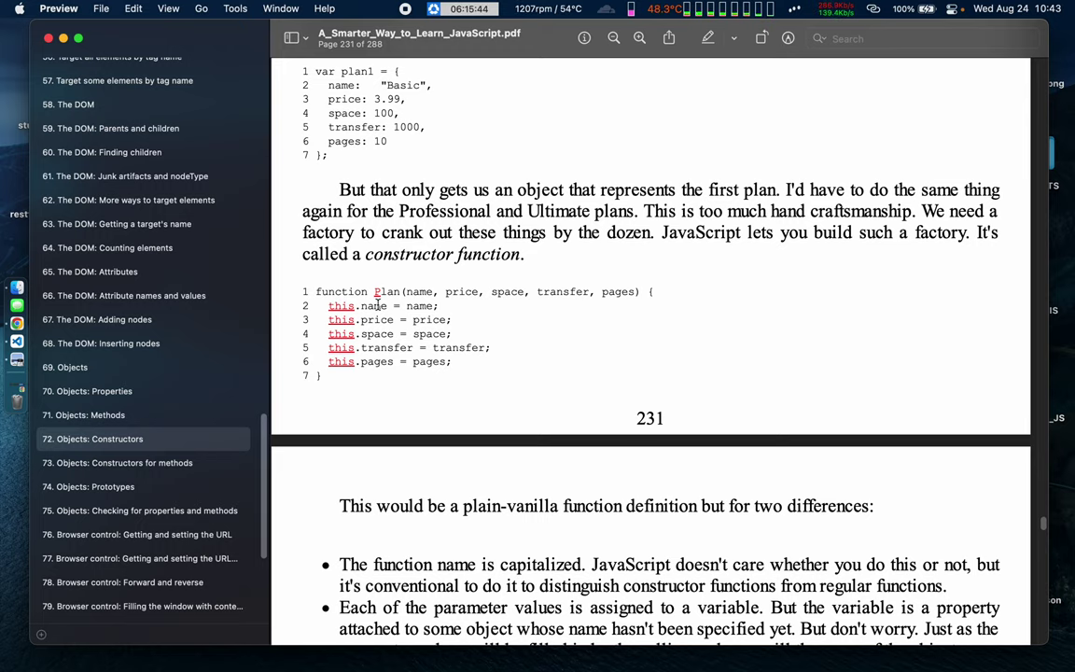
key("ctrl+Right")
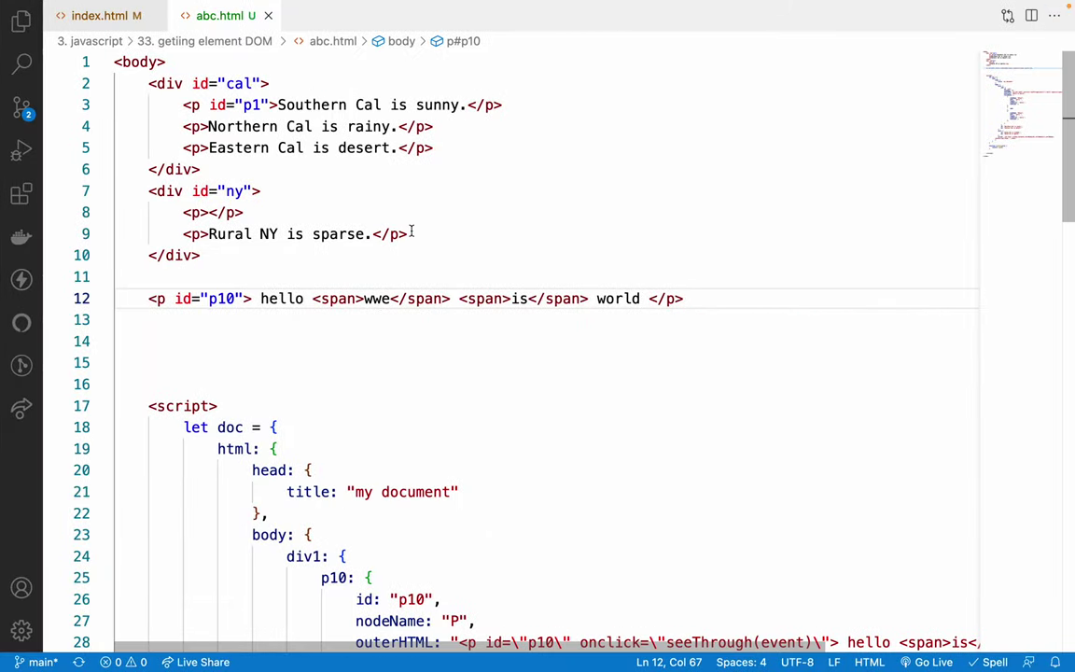
key("ctrl+Right")
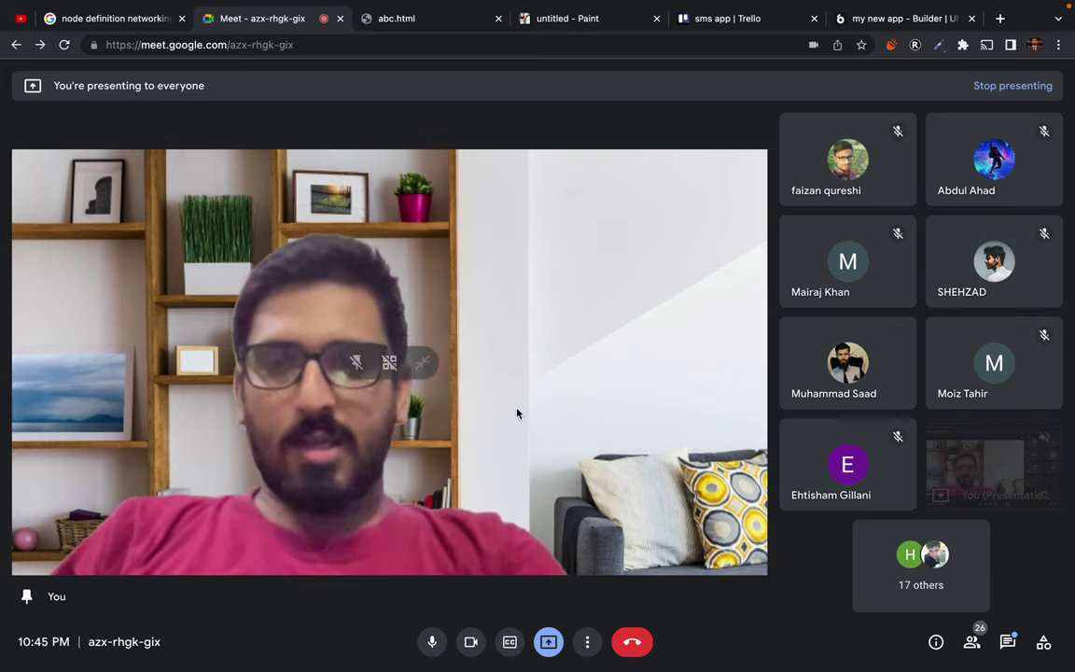
- Switch to the PDF in Preview, look over the DOM chapters in its contents list, and return to the Google Meet call
key("ctrl+Left")
key("ctrl+Left")
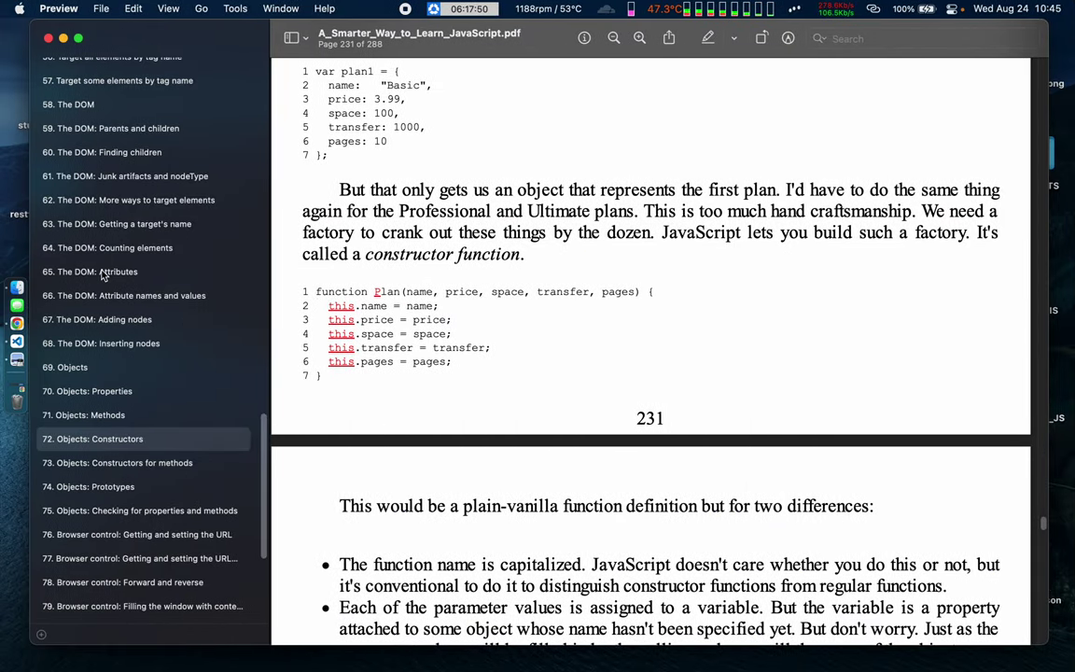
scroll(89, 291, "up", 9)
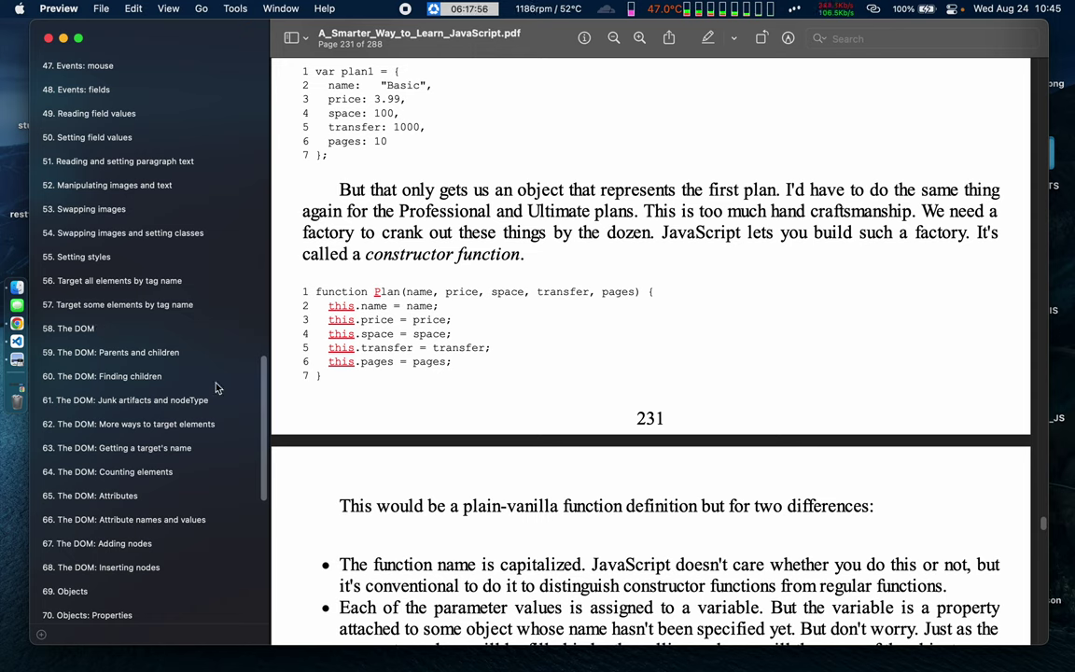
left_click_drag(341, 189, 524, 257)
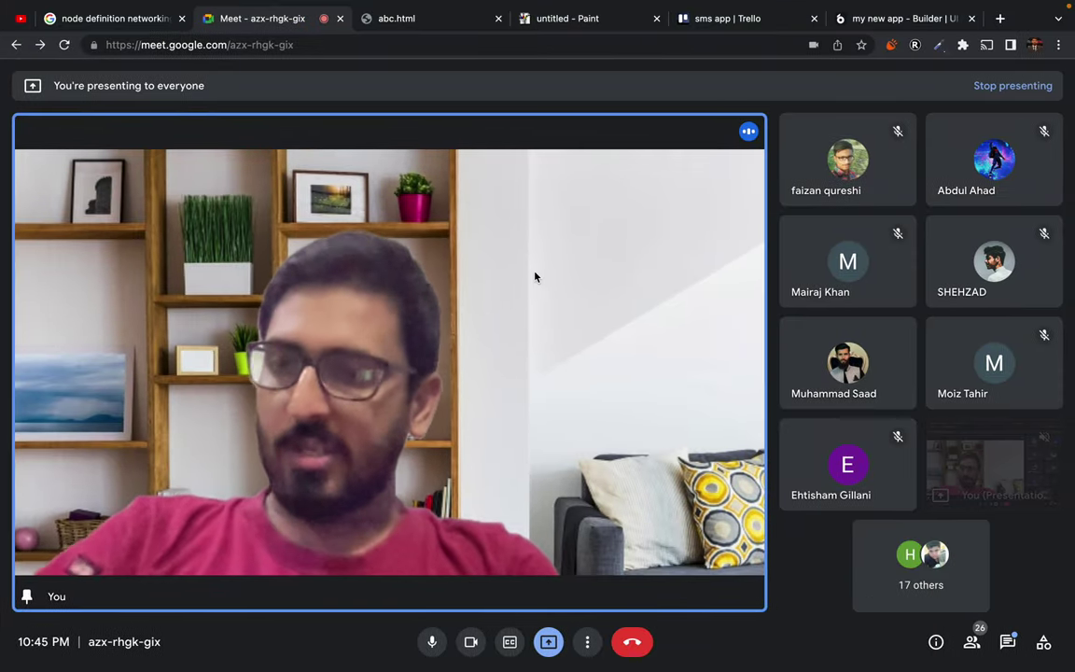
- Show the Google Meet participant list and look through the people in the call
left_click(972, 642)
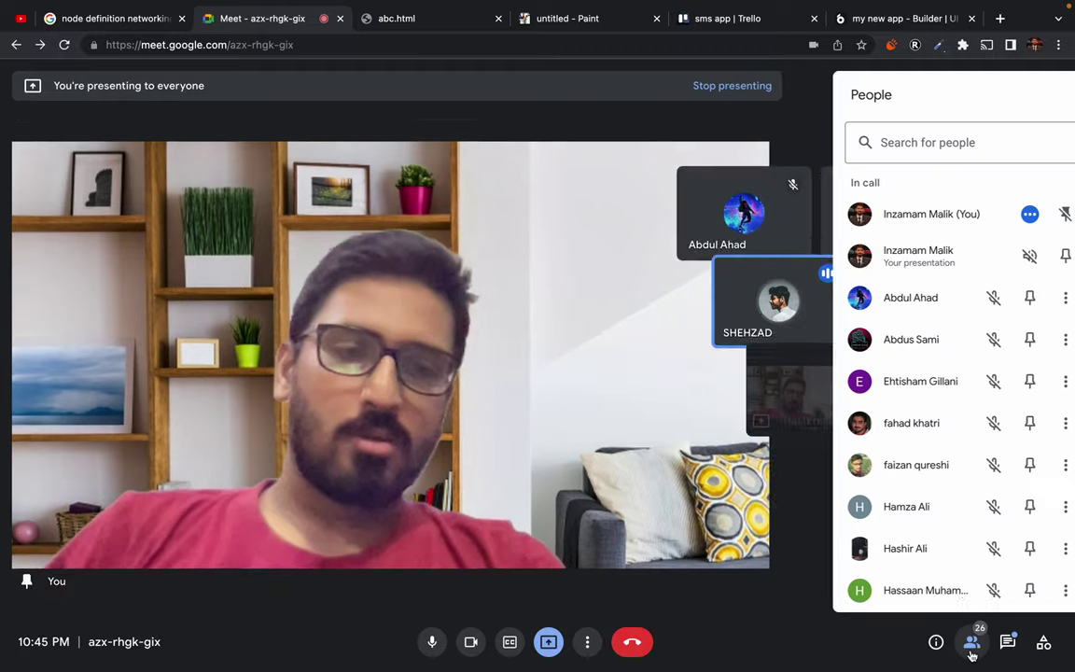
scroll(869, 403, "down", 2)
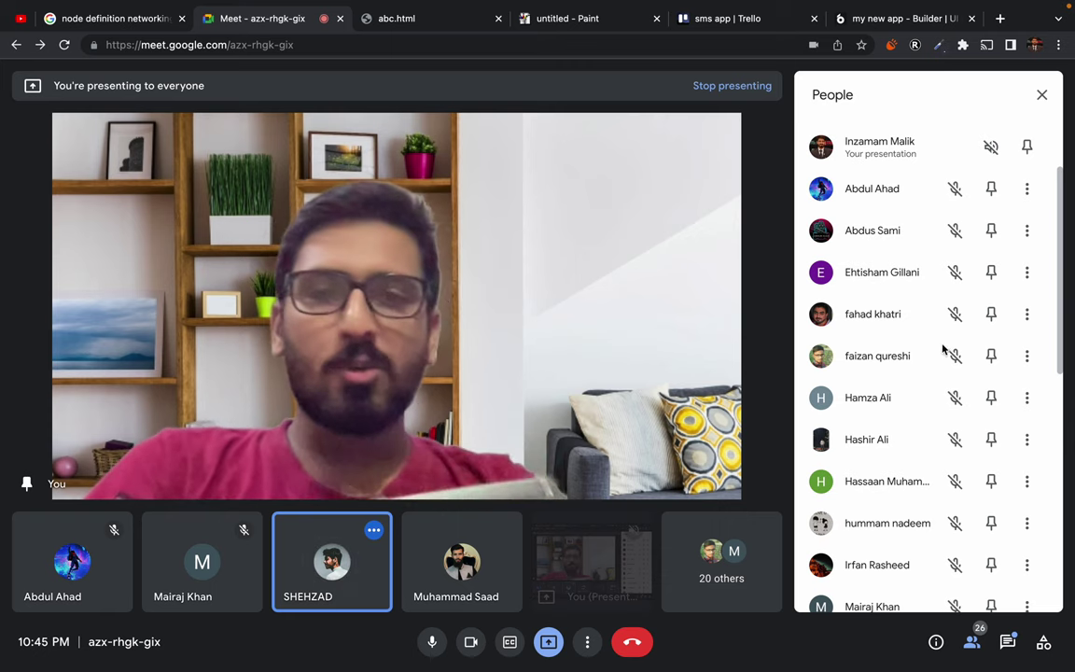
scroll(891, 329, "up", 1)
scroll(891, 328, "up", 2)
mouse_move(976, 6)
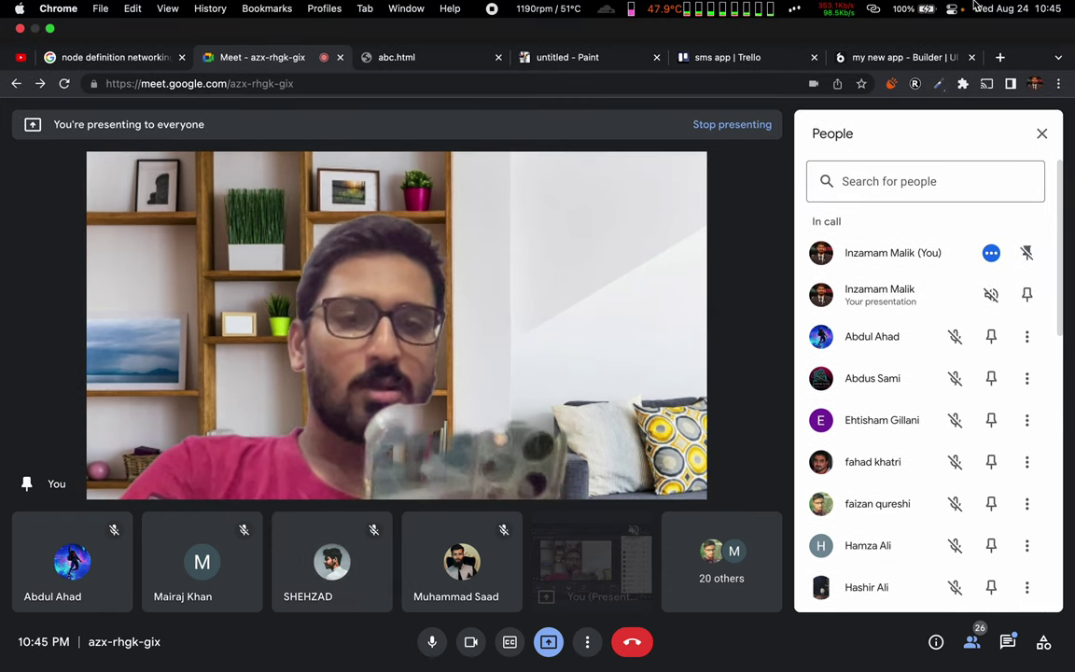